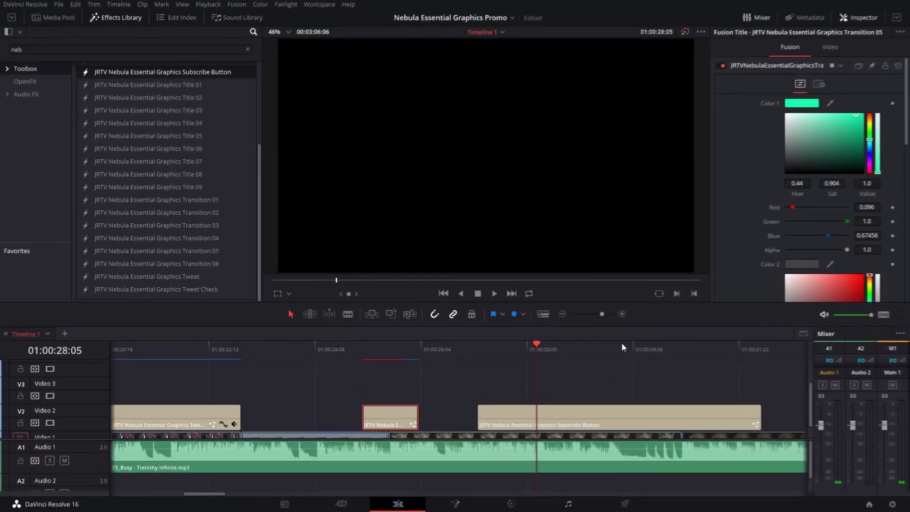
Shorten the Subscribe Button title clip's end and select the Social Twitter title
{"action": "left_click_drag", "start_coordinate": [512, 349], "coordinate": [649, 365]}
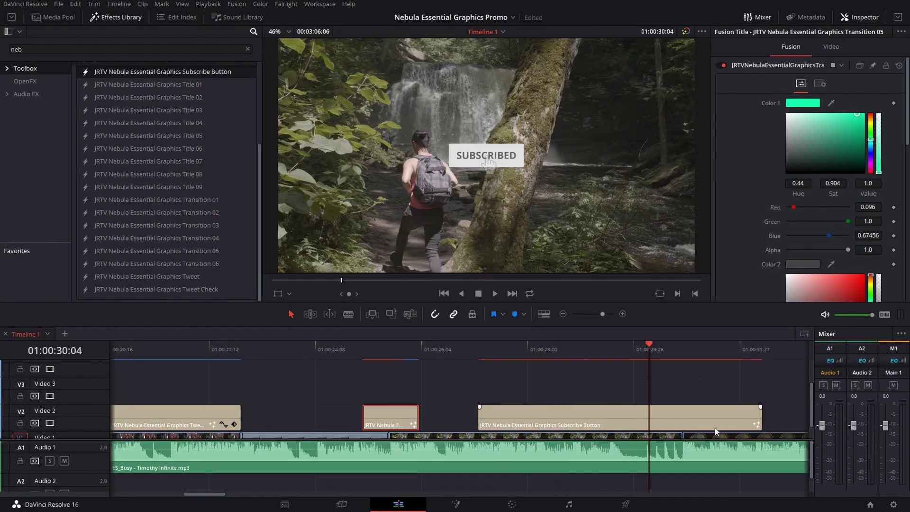
{"action": "left_click_drag", "start_coordinate": [760, 419], "coordinate": [672, 419]}
{"action": "left_click", "coordinate": [551, 348]}
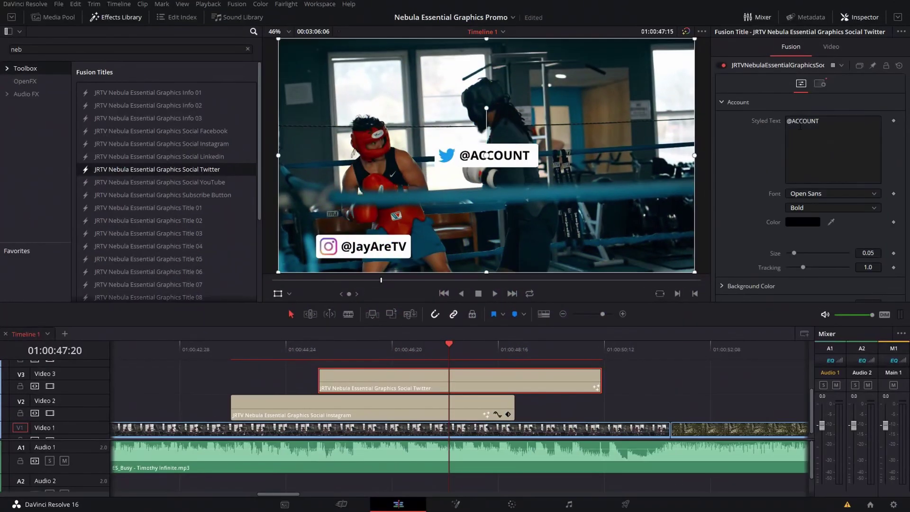
Replace the Twitter title's placeholder handle with the channel's account name and move it lower right
{"action": "left_click", "coordinate": [796, 121]}
{"action": "key", "text": "BackSpace"}
{"action": "key", "text": "BackSpace"}
{"action": "key", "text": "BackSpace"}
{"action": "key", "text": "BackSpace"}
{"action": "key", "text": "BackSpace"}
{"action": "key", "text": "BackSpace"}
{"action": "key", "text": "BackSpace"}
{"action": "type", "text": "JayAreTV"}
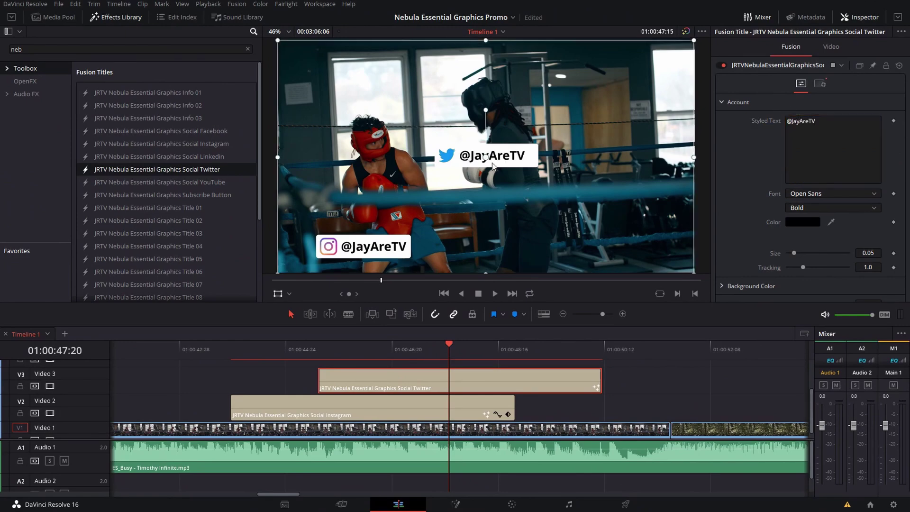
{"action": "left_click_drag", "start_coordinate": [489, 158], "coordinate": [586, 245]}
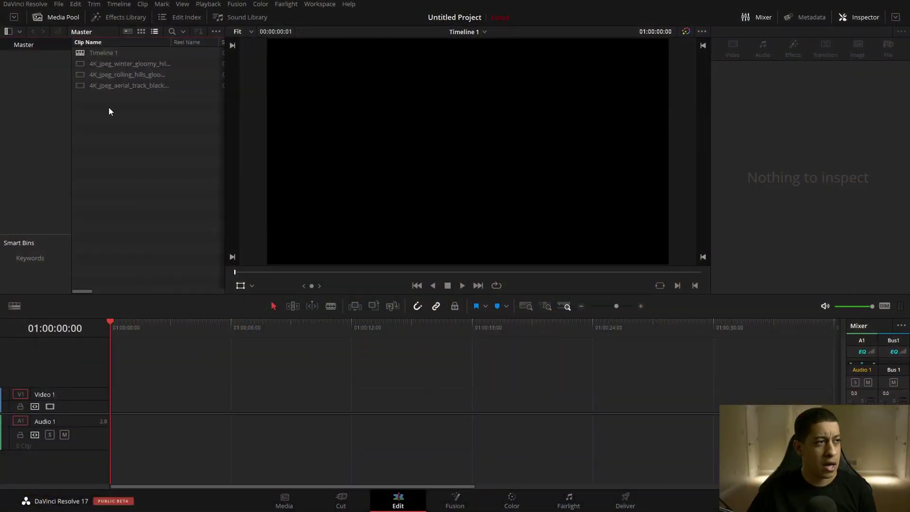
Add two media pool clips to the timeline, sliding the second to the playhead at 01:00:05:09
{"action": "left_click_drag", "start_coordinate": [109, 111], "coordinate": [116, 407]}
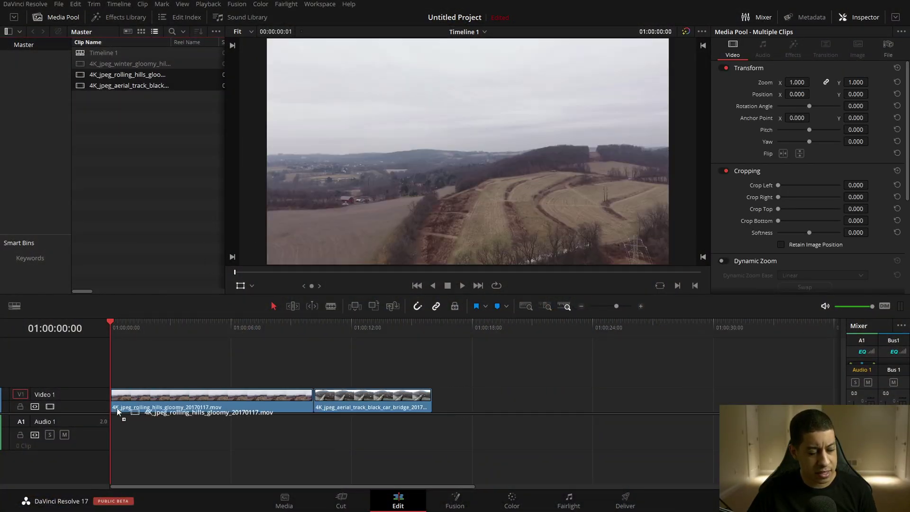
{"action": "left_click", "coordinate": [217, 326]}
{"action": "left_click_drag", "start_coordinate": [226, 408], "coordinate": [241, 372]}
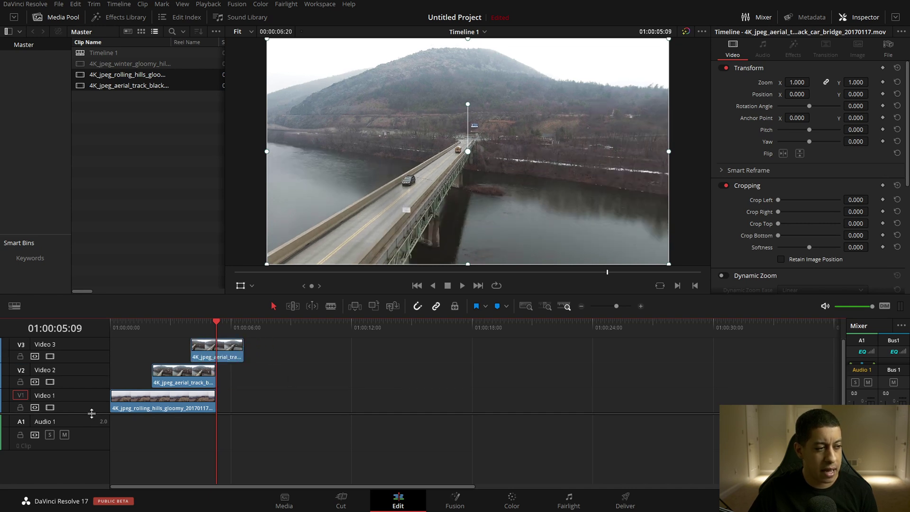
Trim the V3 aerial clip's end to the playhead and ripple-trim the Video 1 clip's start
{"action": "left_click_drag", "start_coordinate": [91, 413], "coordinate": [94, 425]}
{"action": "key", "text": "shift+]"}
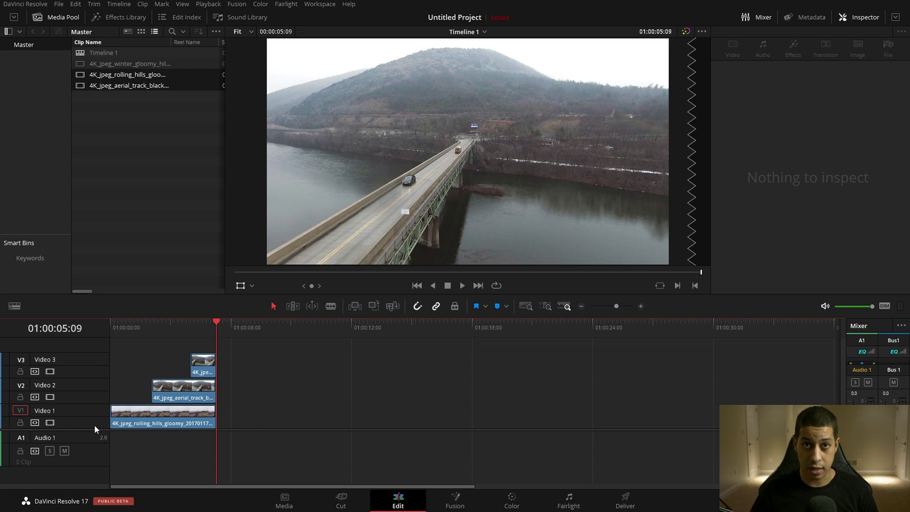
{"action": "left_click_drag", "start_coordinate": [122, 331], "coordinate": [129, 332]}
{"action": "left_click", "coordinate": [164, 423]}
{"action": "key", "text": "ctrl+shift+bracketleft"}
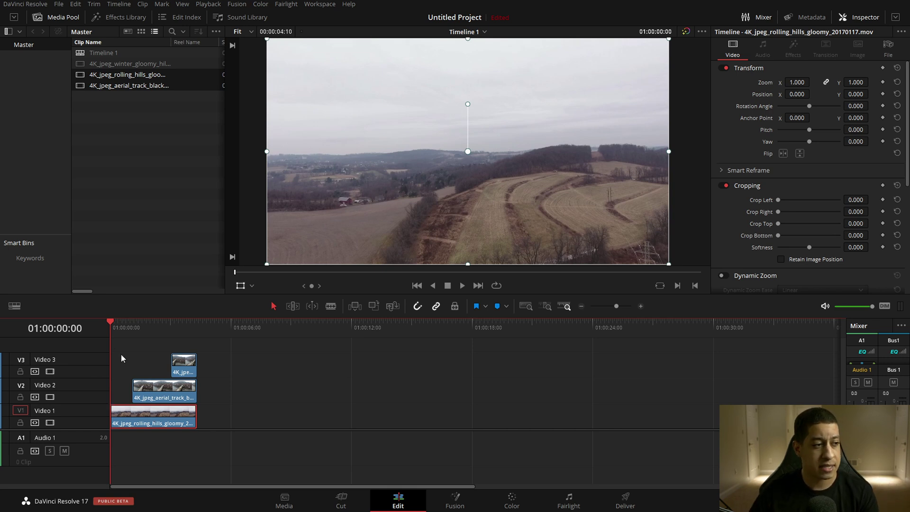
Shift the V2 bridge image and the V3 image to the right in the viewer frame
{"action": "left_click_drag", "start_coordinate": [119, 331], "coordinate": [146, 329]}
{"action": "left_click", "coordinate": [459, 179]}
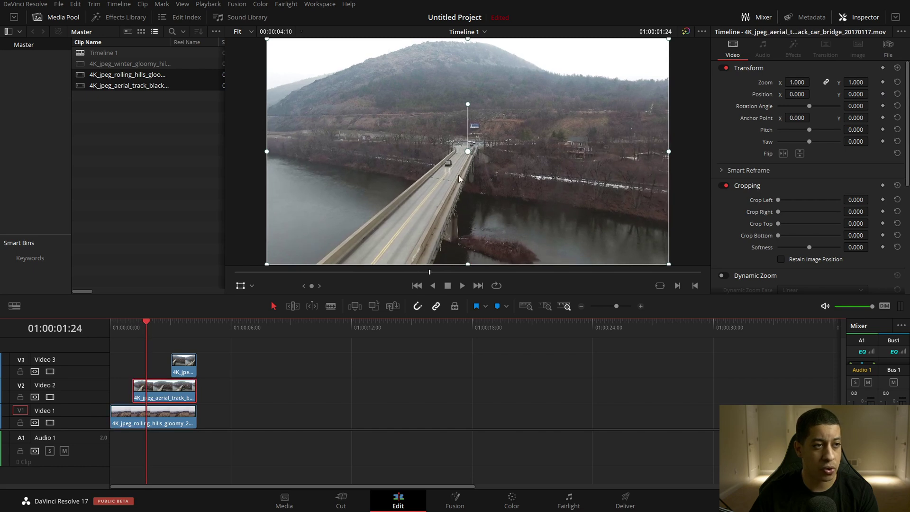
{"action": "mouse_move", "coordinate": [400, 194]}
{"action": "left_mouse_down"}
{"action": "mouse_move", "coordinate": [541, 190]}
{"action": "mouse_move", "coordinate": [525, 198]}
{"action": "left_mouse_up"}
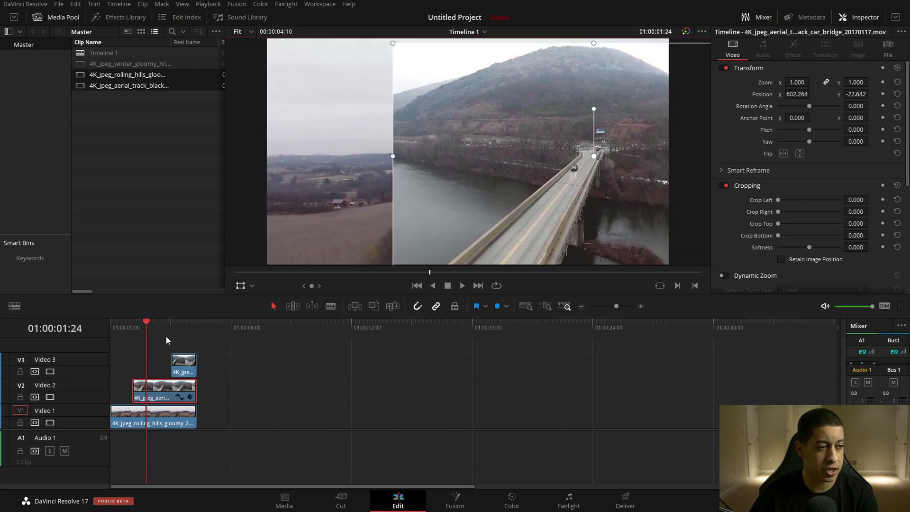
{"action": "left_click", "coordinate": [182, 362]}
{"action": "mouse_move", "coordinate": [368, 225]}
{"action": "left_mouse_down"}
{"action": "mouse_move", "coordinate": [682, 226]}
{"action": "mouse_move", "coordinate": [604, 229]}
{"action": "left_mouse_up"}
Replace the V3 clip with winter_gloomy_hills and trim its end at 01:00:04:10
{"action": "left_click", "coordinate": [184, 365]}
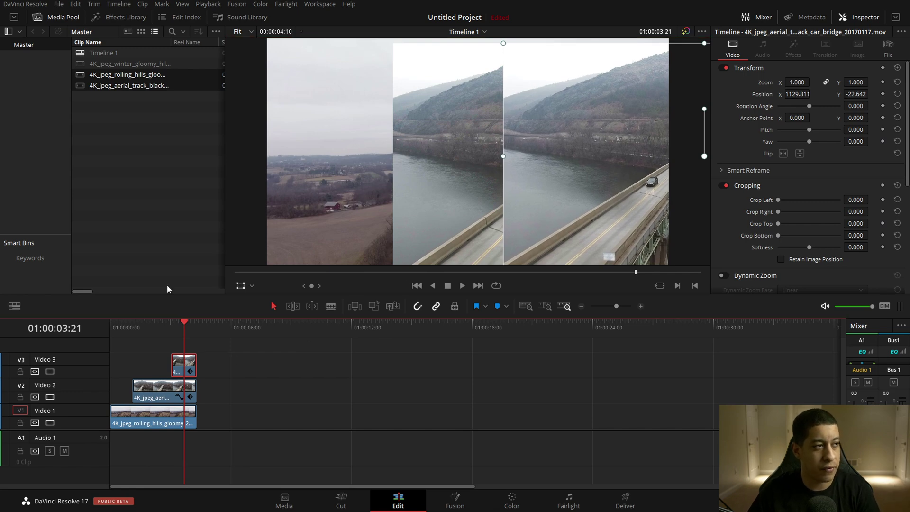
{"action": "key", "text": "Delete"}
{"action": "left_click_drag", "start_coordinate": [102, 64], "coordinate": [183, 362]}
{"action": "left_click", "coordinate": [197, 327]}
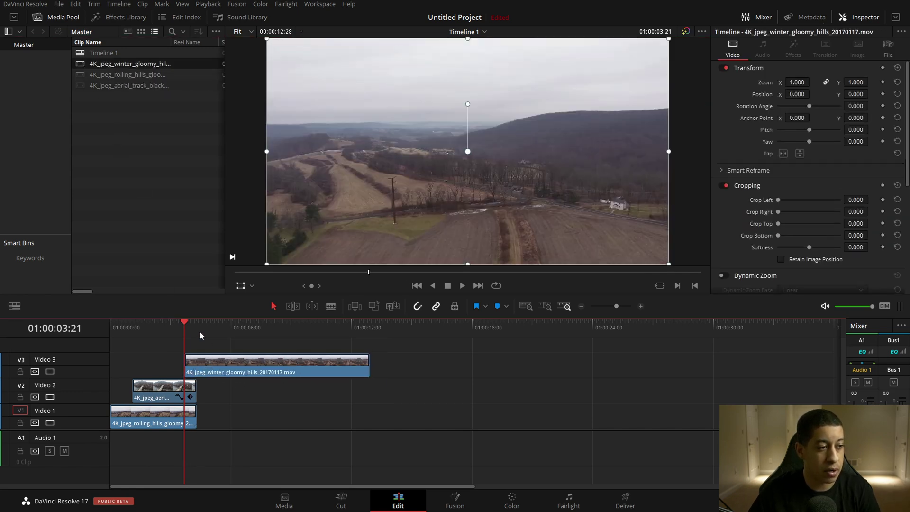
{"action": "left_click_drag", "start_coordinate": [203, 331], "coordinate": [260, 334]}
{"action": "left_click_drag", "start_coordinate": [368, 364], "coordinate": [199, 362]}
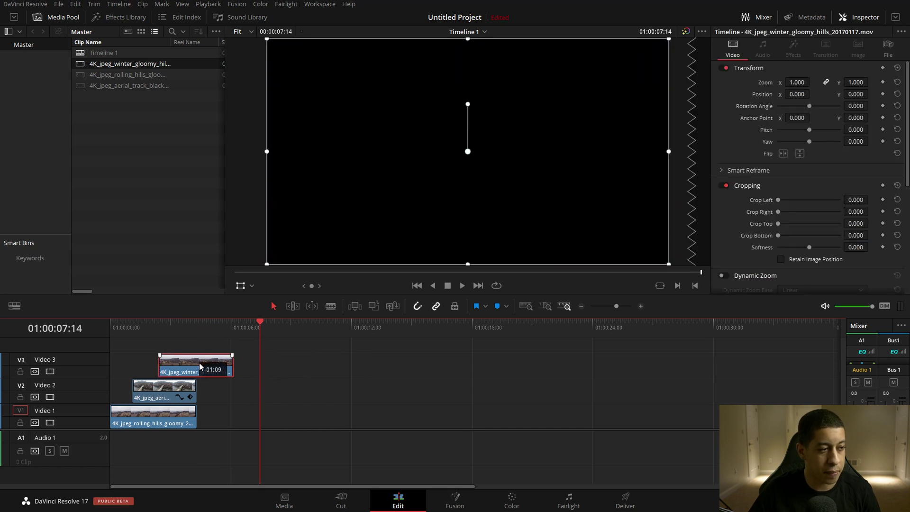
{"action": "left_click", "coordinate": [196, 329]}
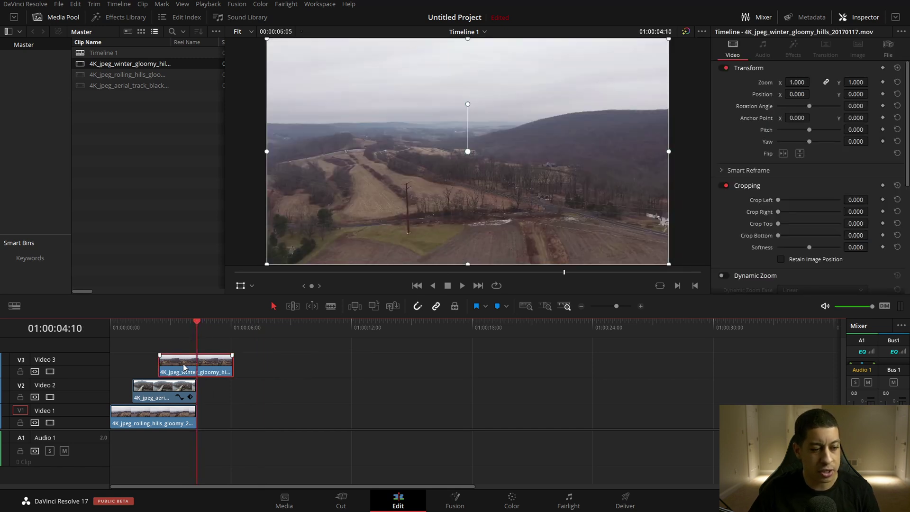
{"action": "key", "text": "shift+]"}
Move the winter hills image to the frame's right side, at 1116.226, -36.226
{"action": "left_click", "coordinate": [166, 329]}
{"action": "left_click", "coordinate": [181, 332]}
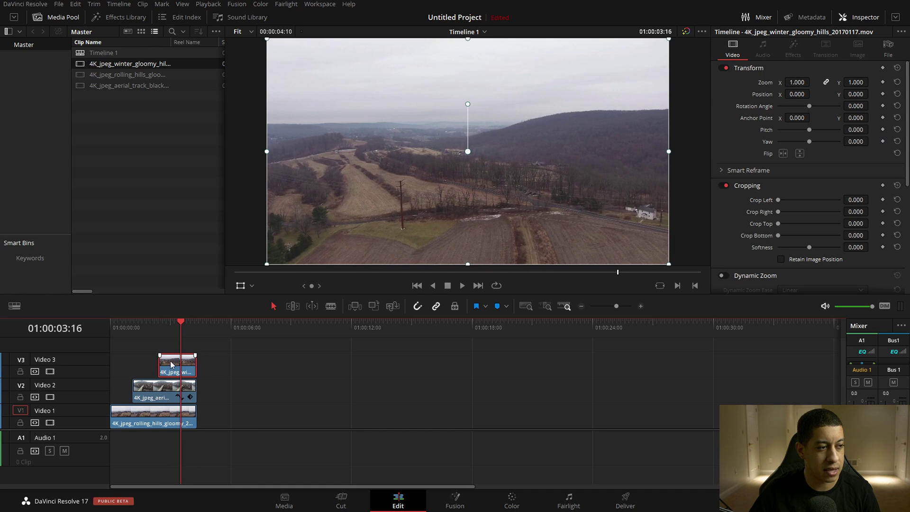
{"action": "left_click_drag", "start_coordinate": [366, 190], "coordinate": [582, 192]}
{"action": "left_click", "coordinate": [459, 377]}
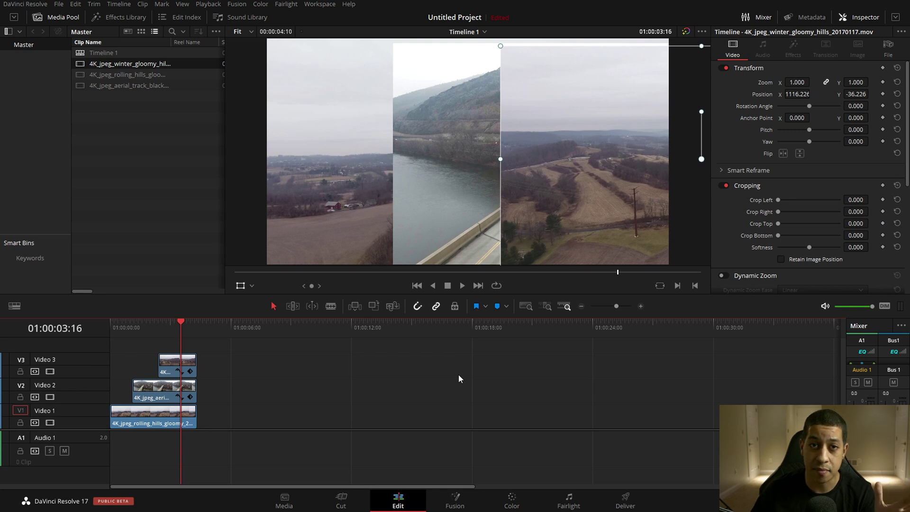
Add a fuchsia marker to the Video 3 clip
{"action": "left_click", "coordinate": [171, 368]}
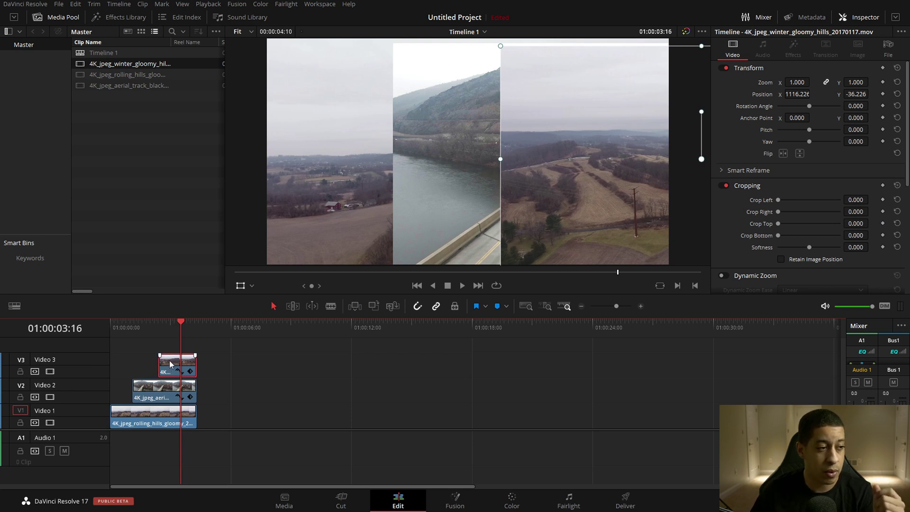
{"action": "left_click", "coordinate": [506, 306]}
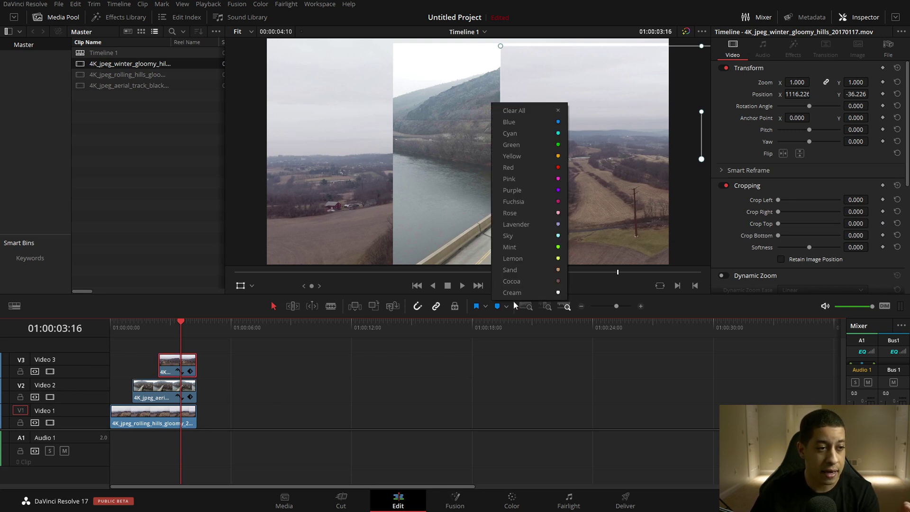
{"action": "left_click", "coordinate": [521, 204]}
Add a yellow timeline marker at the 01:00:01:03 edit point
{"action": "key", "text": "Up"}
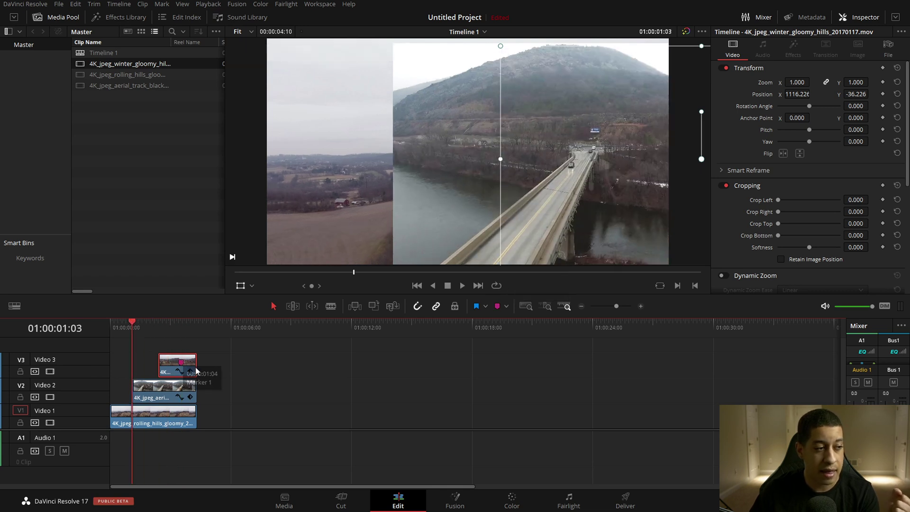
{"action": "left_click_drag", "start_coordinate": [133, 334], "coordinate": [160, 327]}
{"action": "key", "text": "Up"}
{"action": "key", "text": "Down"}
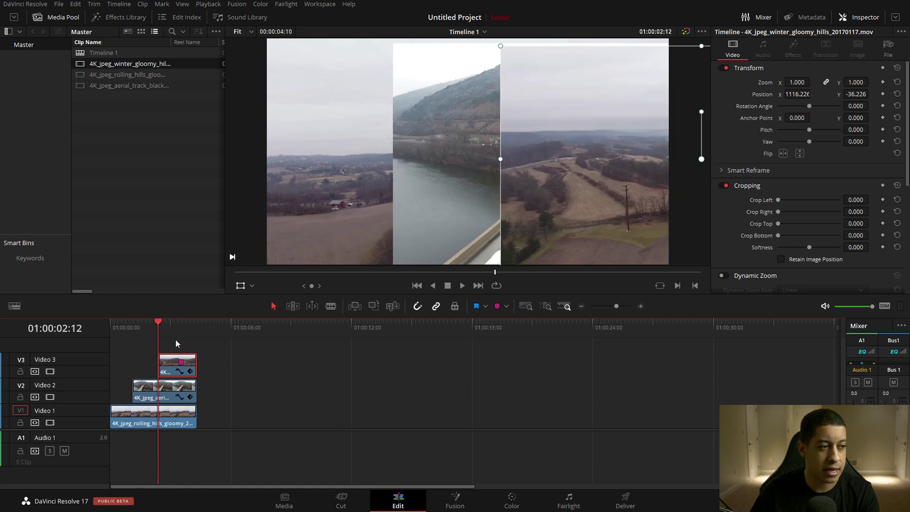
{"action": "key", "text": "Up"}
{"action": "left_click", "coordinate": [223, 392]}
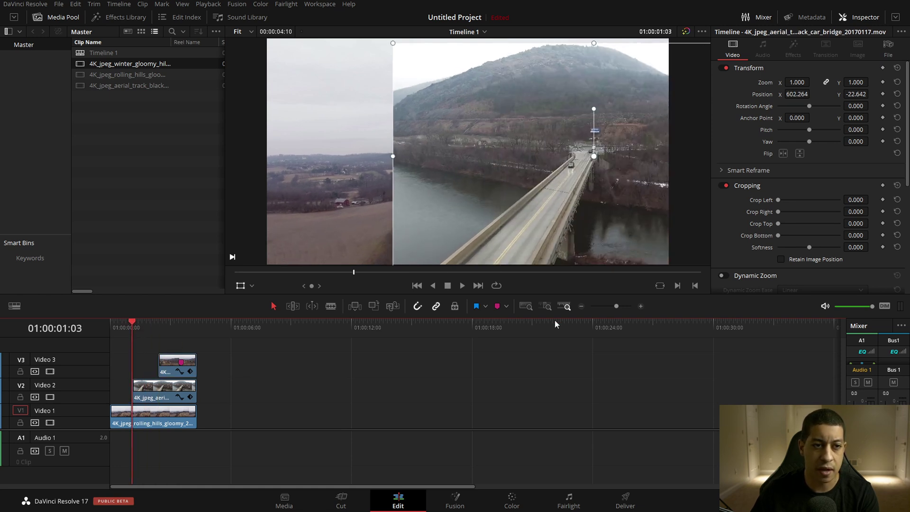
{"action": "left_click", "coordinate": [509, 306]}
{"action": "left_click", "coordinate": [538, 156]}
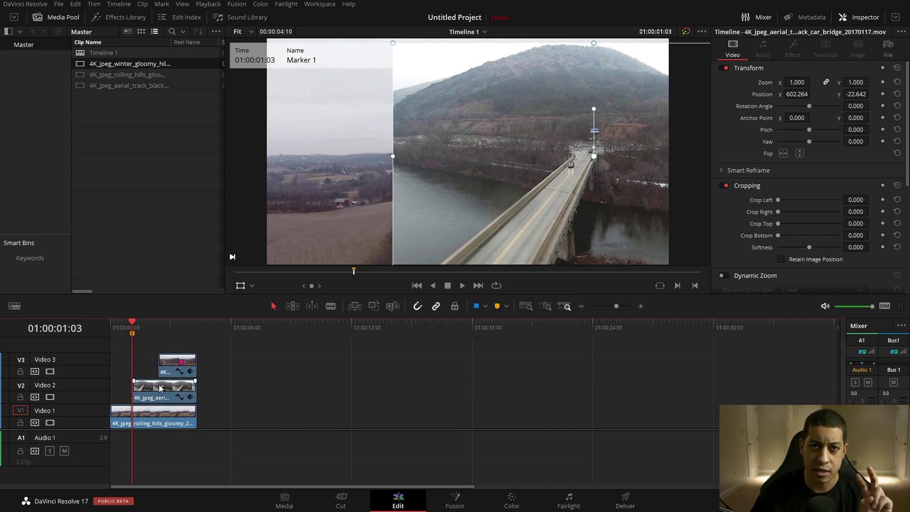
Give the yellow timeline marker the note "some info"
{"action": "double_click", "coordinate": [133, 332]}
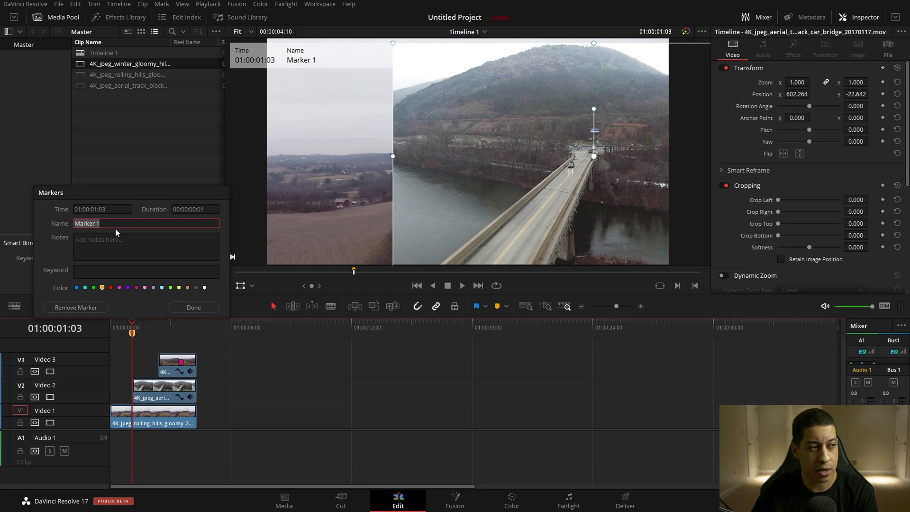
{"action": "left_click", "coordinate": [130, 241]}
{"action": "type", "text": "some info"}
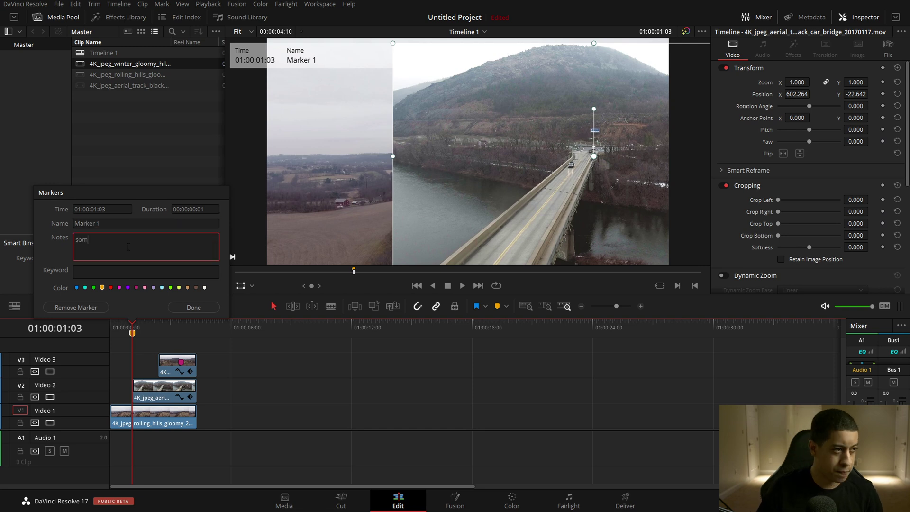
{"action": "key", "text": "Return"}
Give the V3 clip's marker the note "more info about"
{"action": "double_click", "coordinate": [181, 362]}
{"action": "left_click", "coordinate": [171, 284]}
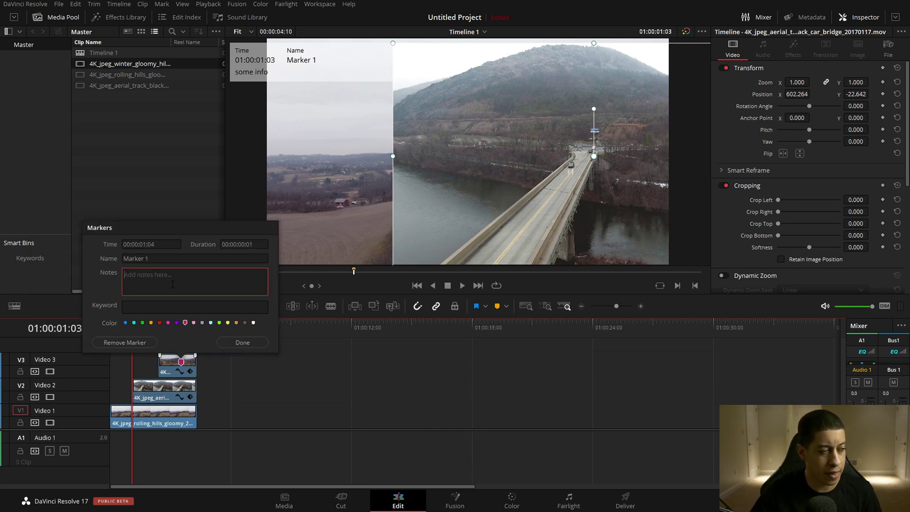
{"action": "type", "text": "more info about clip"}
{"action": "left_click", "coordinate": [250, 342]}
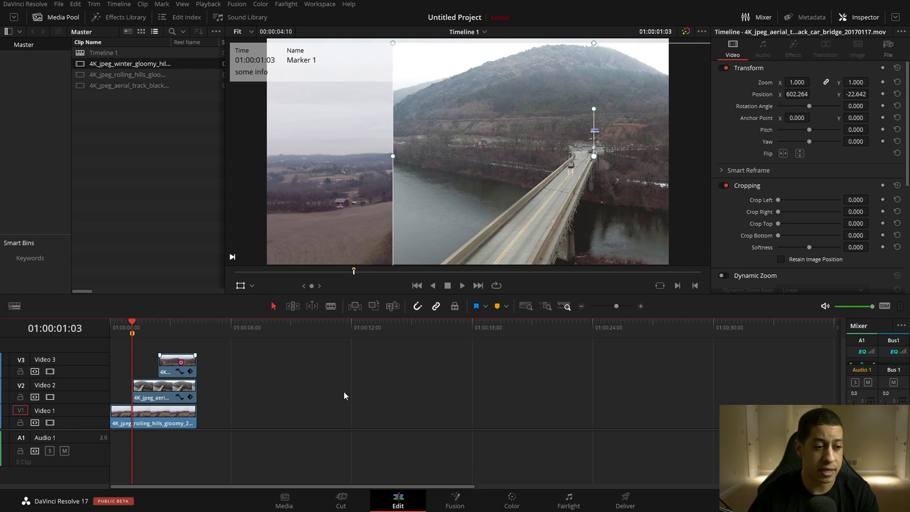
On the Fusion page, show the clip strip, fit the keyframes view, and go to frame 15
{"action": "left_click", "coordinate": [443, 506]}
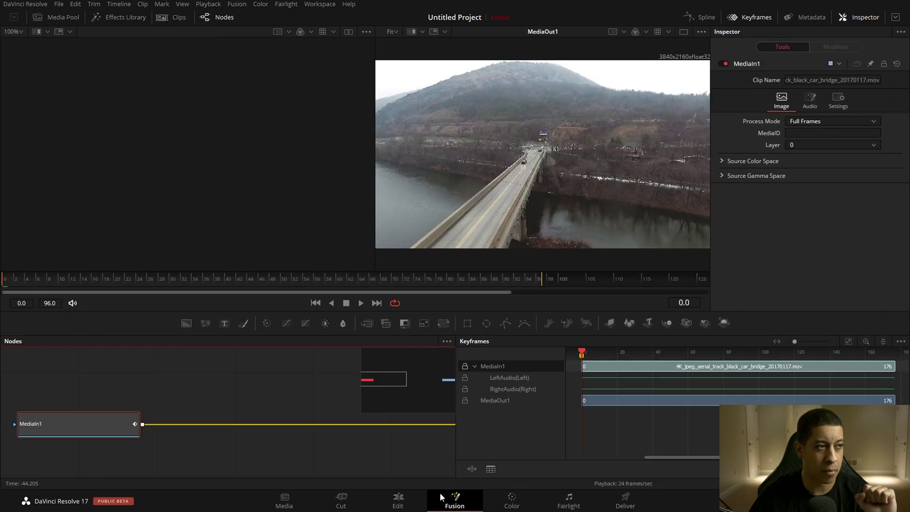
{"action": "left_click", "coordinate": [171, 17]}
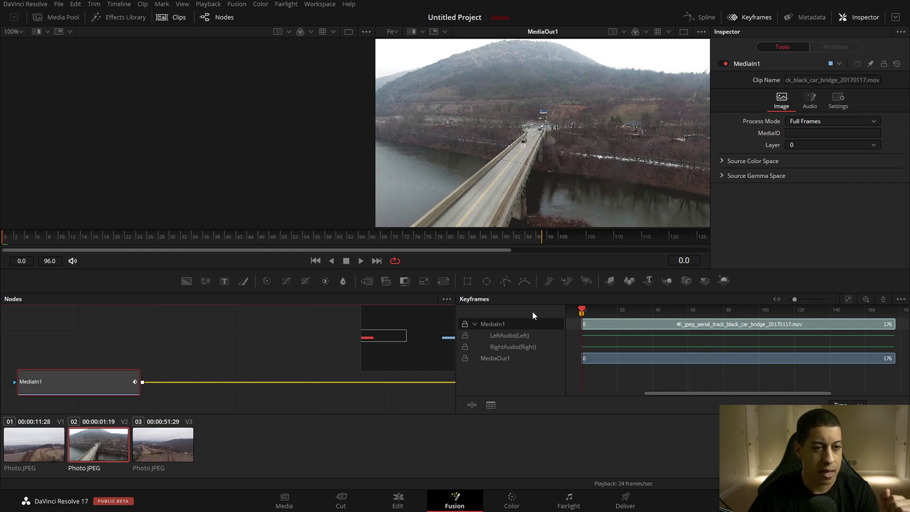
{"action": "left_click", "coordinate": [586, 311]}
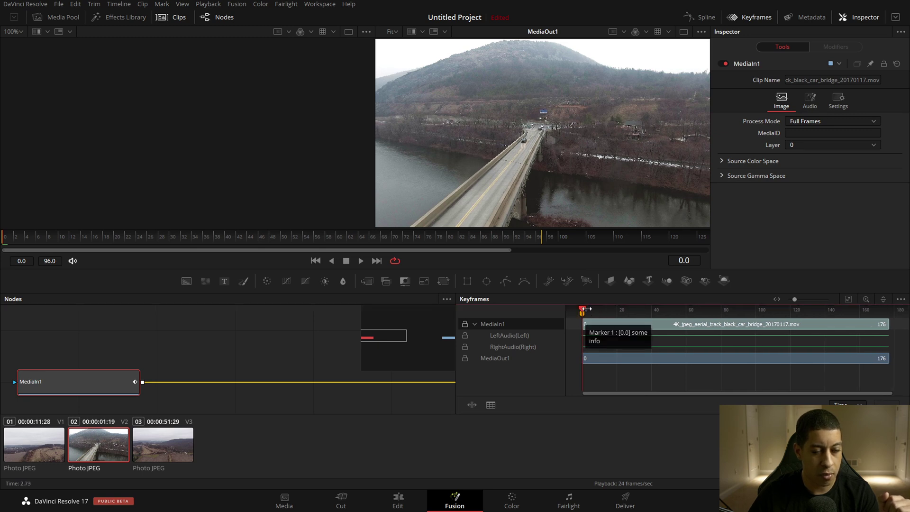
{"action": "left_click", "coordinate": [607, 310]}
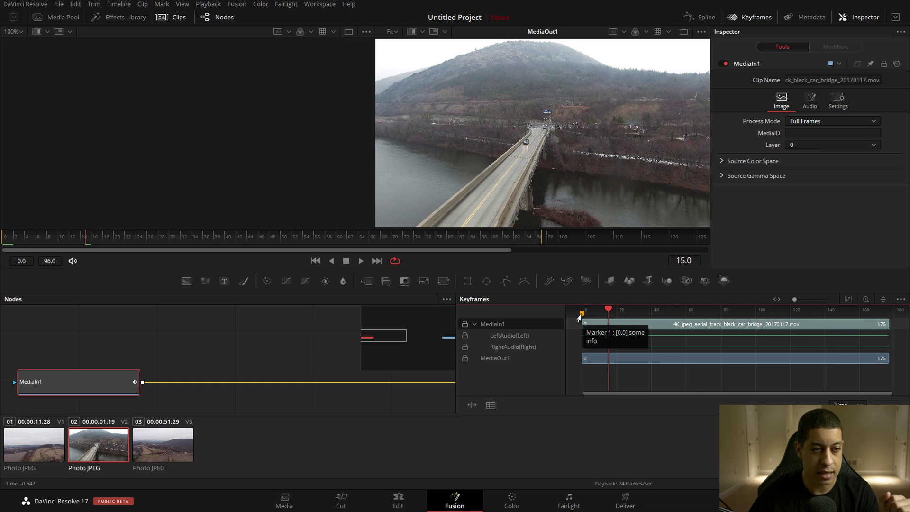
Switch the side panel from Spline back to Keyframes beside the node view
{"action": "left_click", "coordinate": [756, 17]}
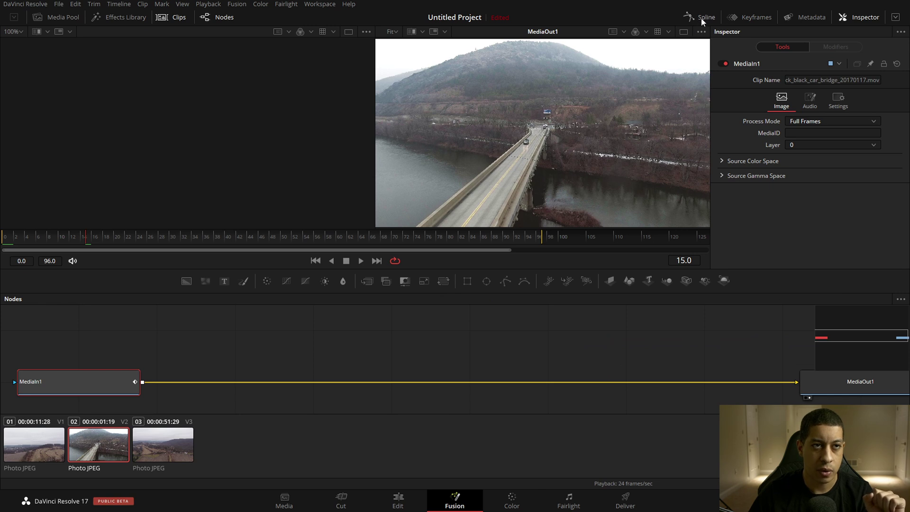
{"action": "left_click", "coordinate": [701, 17]}
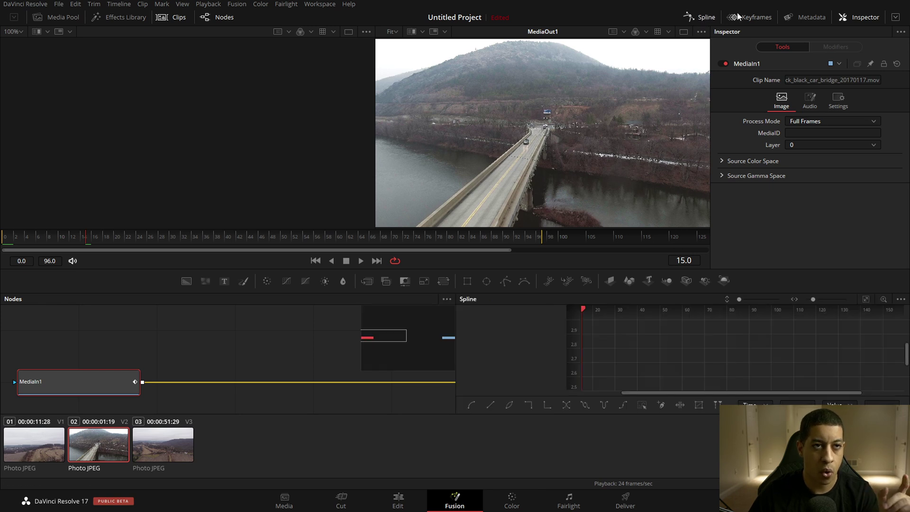
{"action": "left_click", "coordinate": [737, 17]}
{"action": "left_click", "coordinate": [704, 18]}
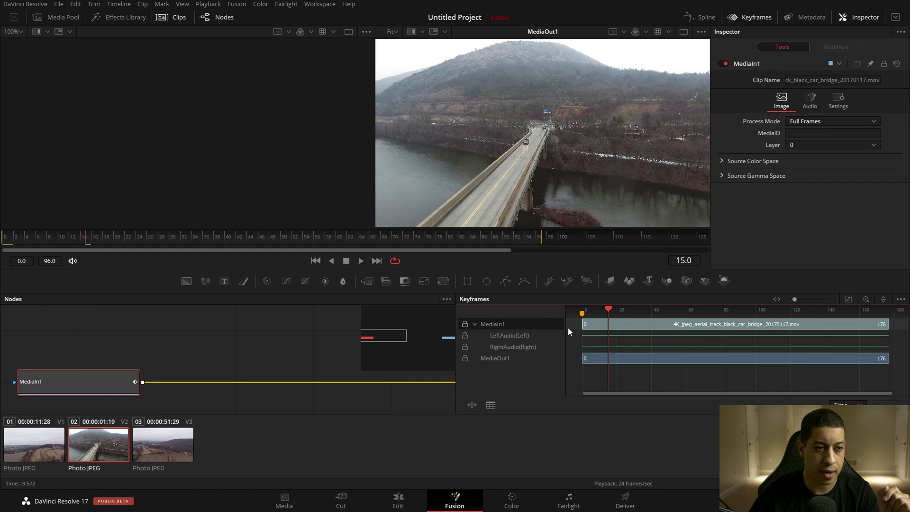
Review the composition's markers in the Keyframes ruler's marker list
{"action": "right_click", "coordinate": [619, 312]}
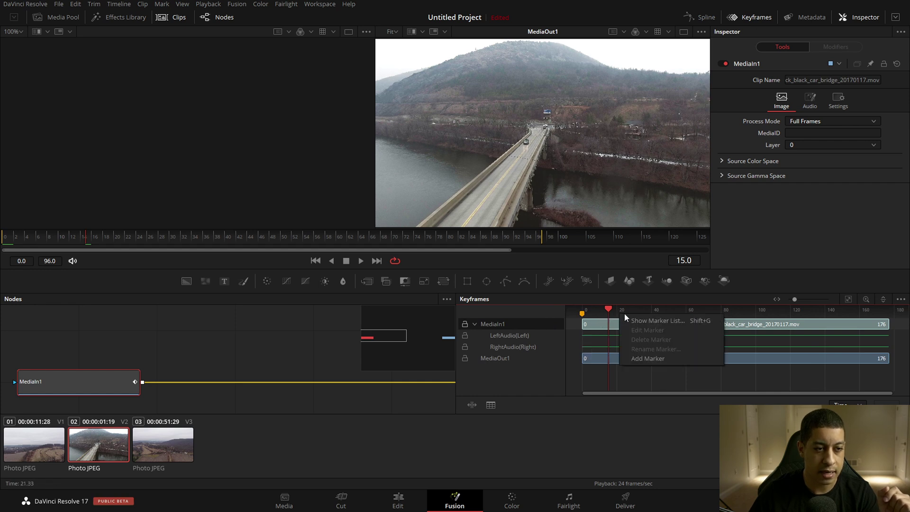
{"action": "left_click", "coordinate": [701, 322]}
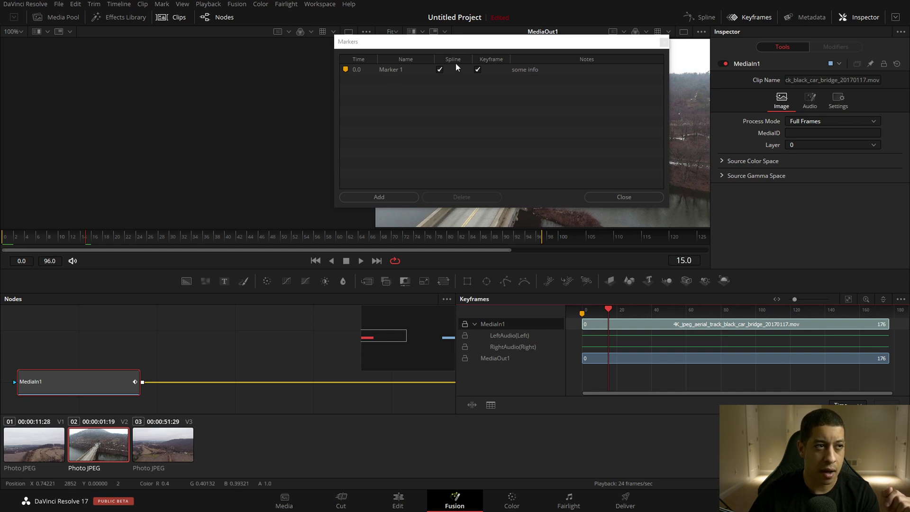
{"action": "left_click", "coordinate": [615, 197]}
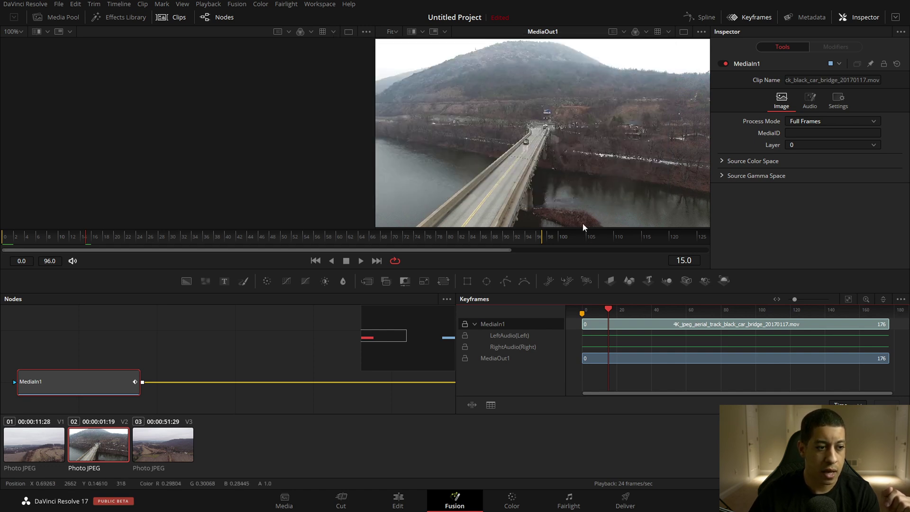
Visit the Edit page and return to Fusion with the winter_gloomy_hills clip loaded
{"action": "left_click", "coordinate": [399, 498]}
{"action": "mouse_move", "coordinate": [180, 364]}
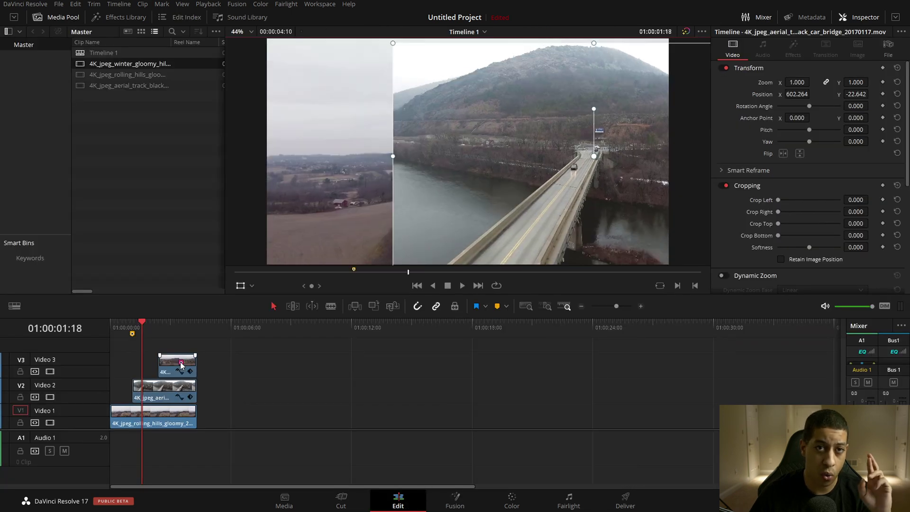
{"action": "left_click", "coordinate": [456, 501]}
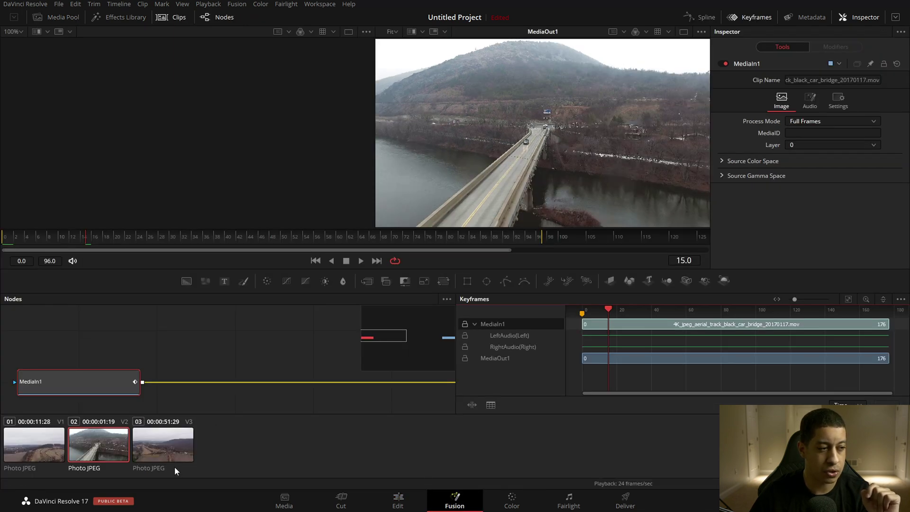
{"action": "left_click", "coordinate": [170, 454]}
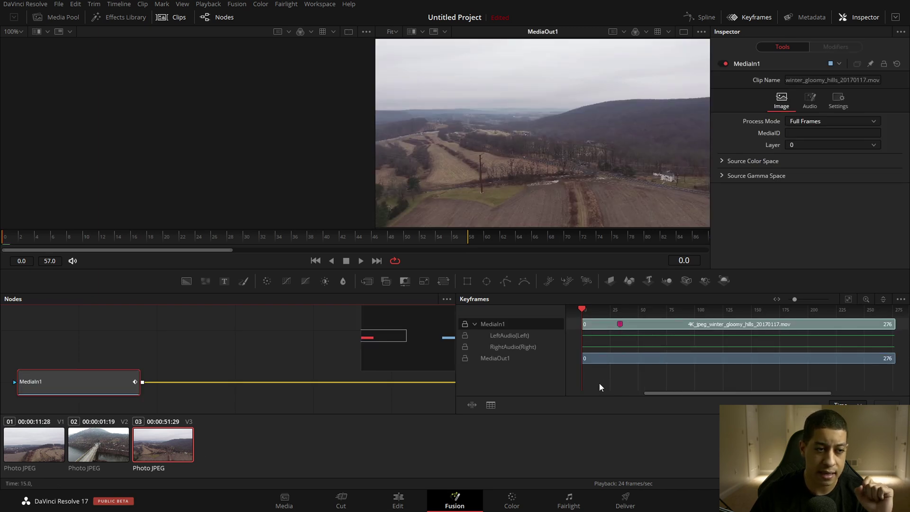
Add a marker at about frame 50 on the Keyframes ruler
{"action": "right_click", "coordinate": [638, 310]}
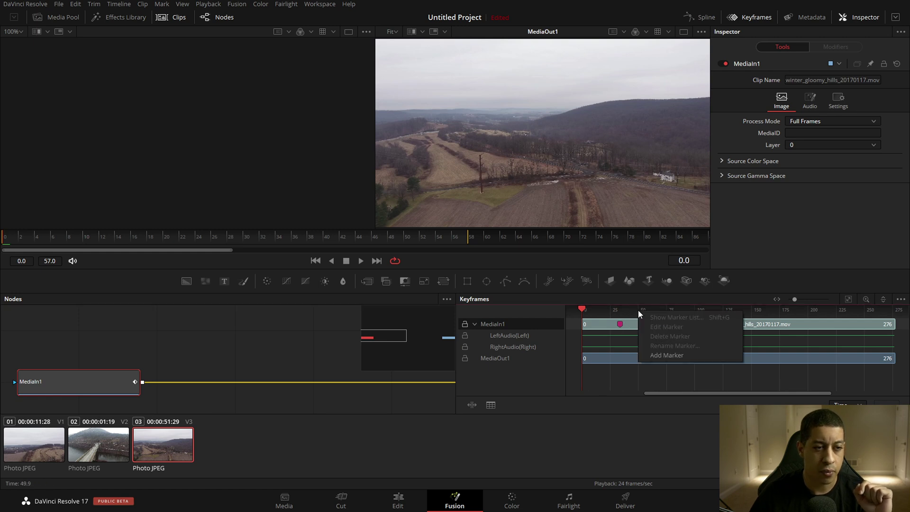
{"action": "left_click", "coordinate": [655, 356]}
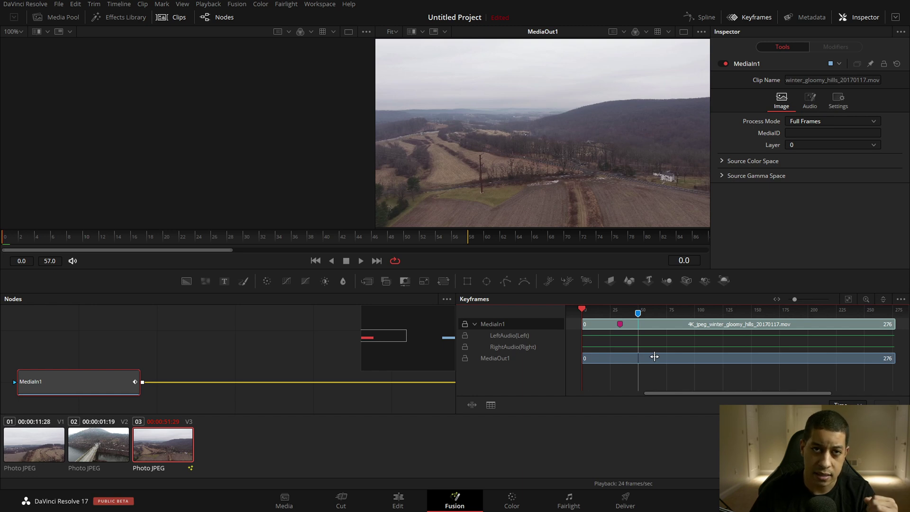
{"action": "right_click", "coordinate": [656, 313]}
In the Markers list, rename Marker 2 to Marker 10 and add the note 'more info about marker 10'
{"action": "left_click", "coordinate": [677, 320]}
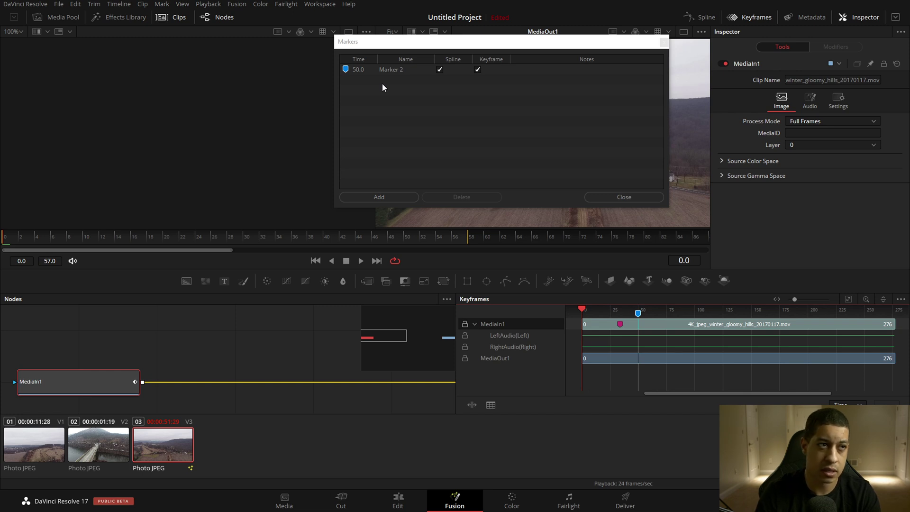
{"action": "left_click_drag", "start_coordinate": [475, 41], "coordinate": [395, 112]}
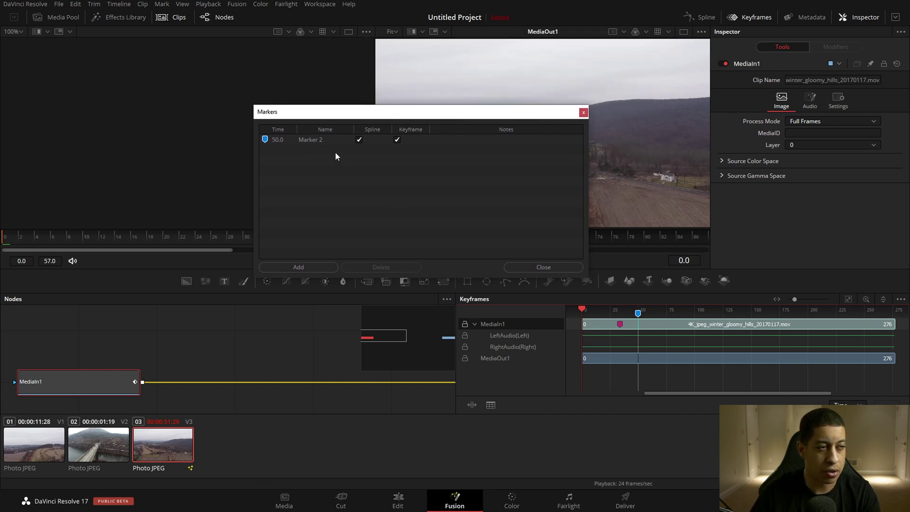
{"action": "double_click", "coordinate": [325, 138]}
{"action": "left_click", "coordinate": [333, 138]}
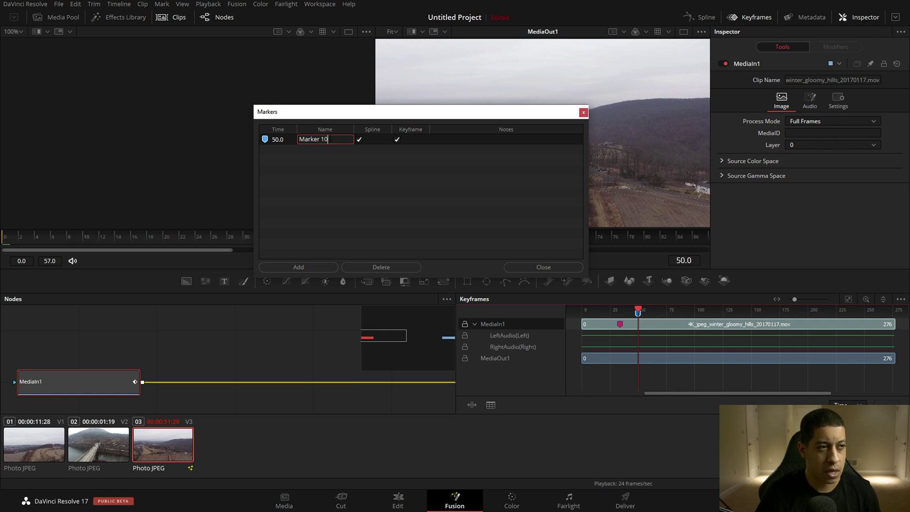
{"action": "double_click", "coordinate": [450, 139]}
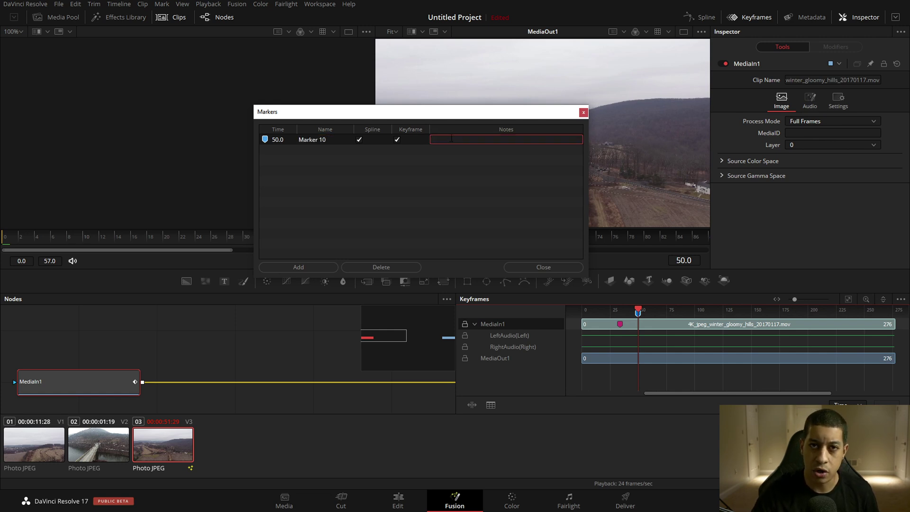
{"action": "type", "text": "more info about marker 10"}
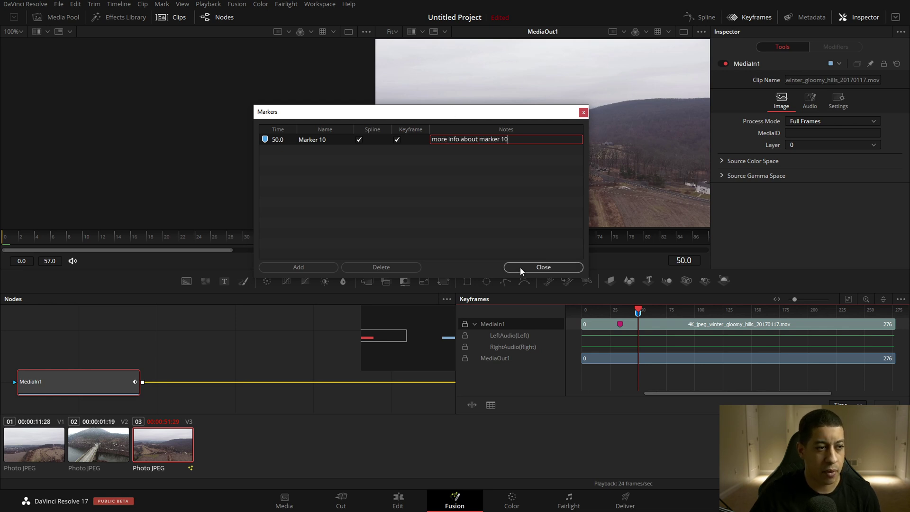
{"action": "left_click", "coordinate": [538, 268]}
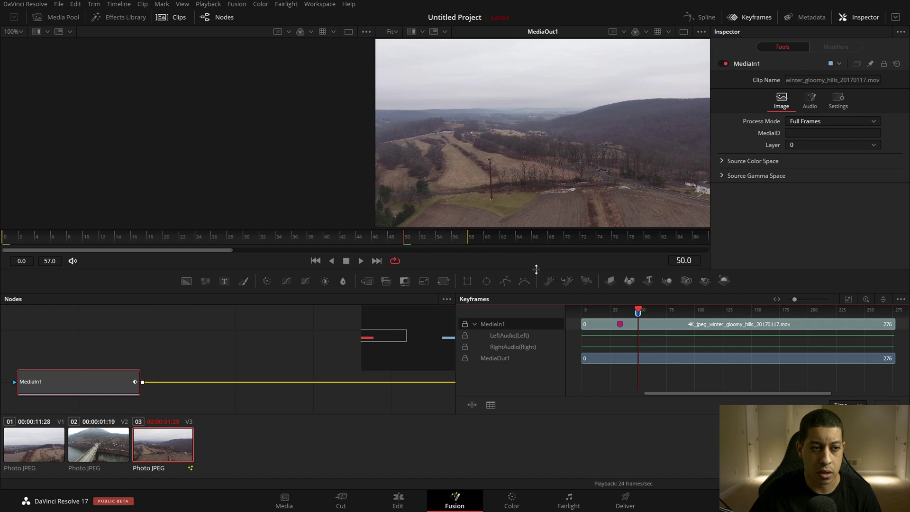
On the Edit page, inspect Marker 10 on the ruler and the V3 clip's Marker 1 details
{"action": "mouse_move", "coordinate": [636, 320]}
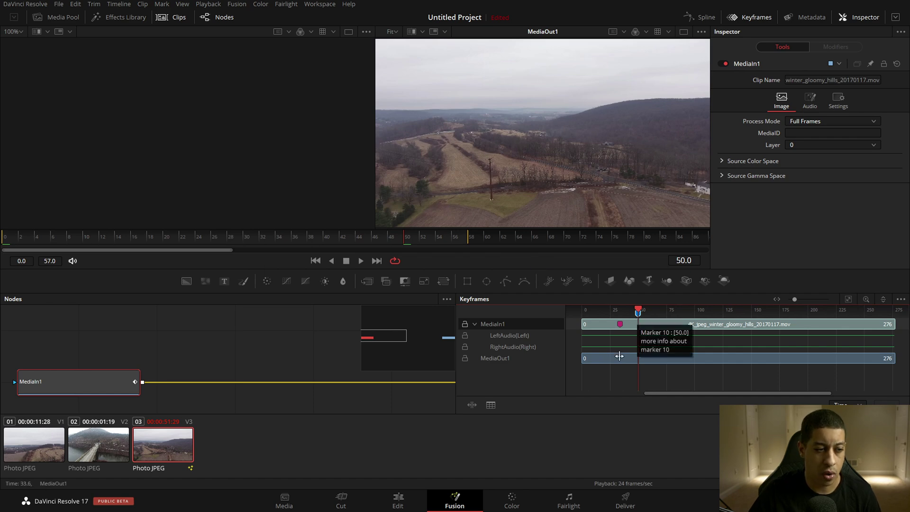
{"action": "left_click", "coordinate": [397, 501]}
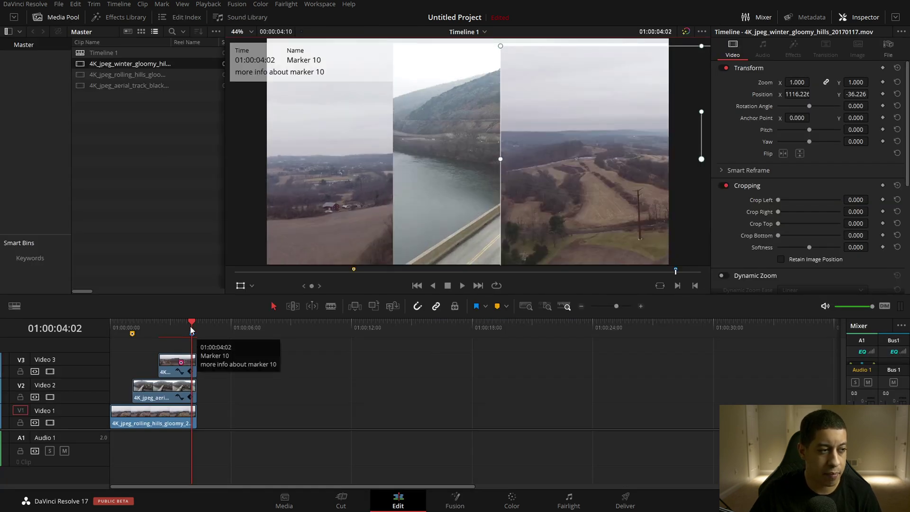
{"action": "left_click_drag", "start_coordinate": [190, 326], "coordinate": [233, 326]}
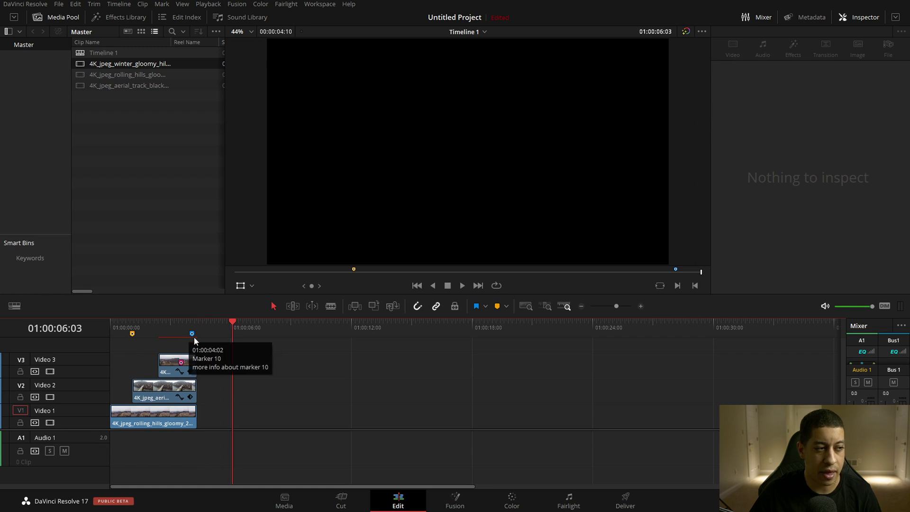
{"action": "left_click", "coordinate": [191, 335]}
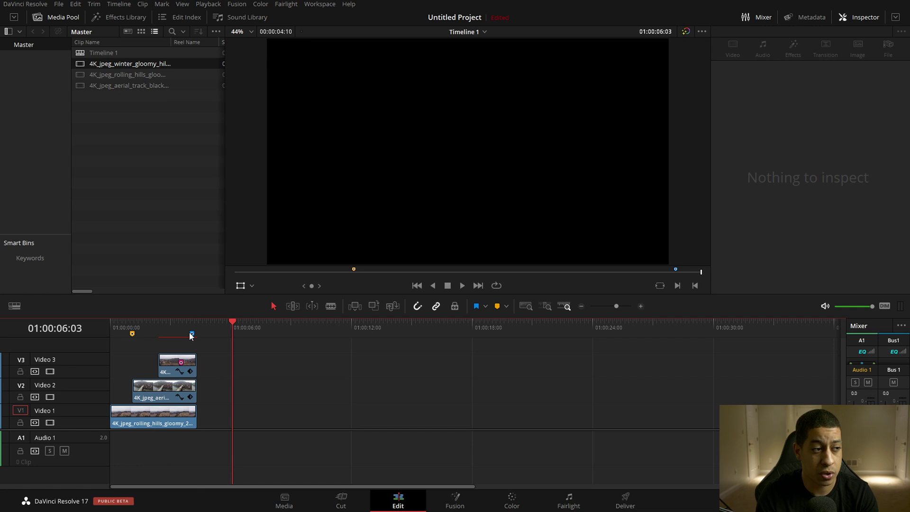
{"action": "left_click_drag", "start_coordinate": [190, 334], "coordinate": [160, 331]}
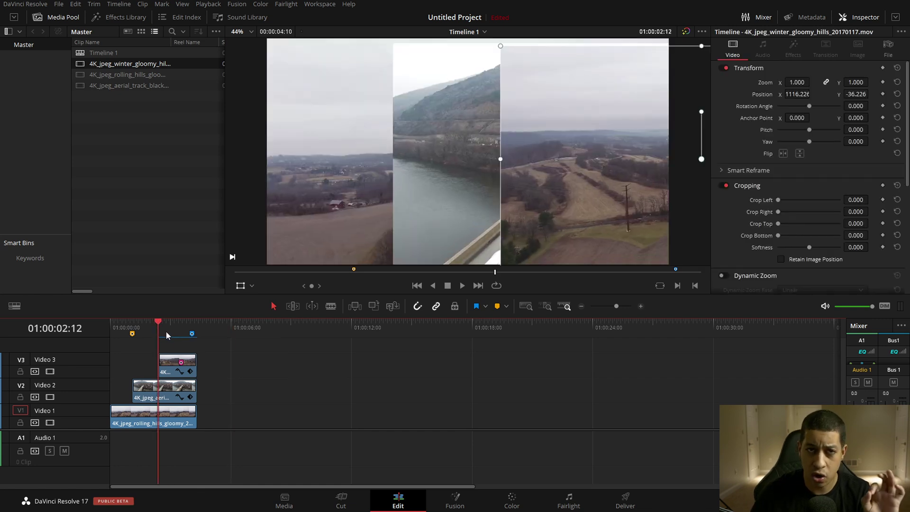
{"action": "mouse_move", "coordinate": [179, 367]}
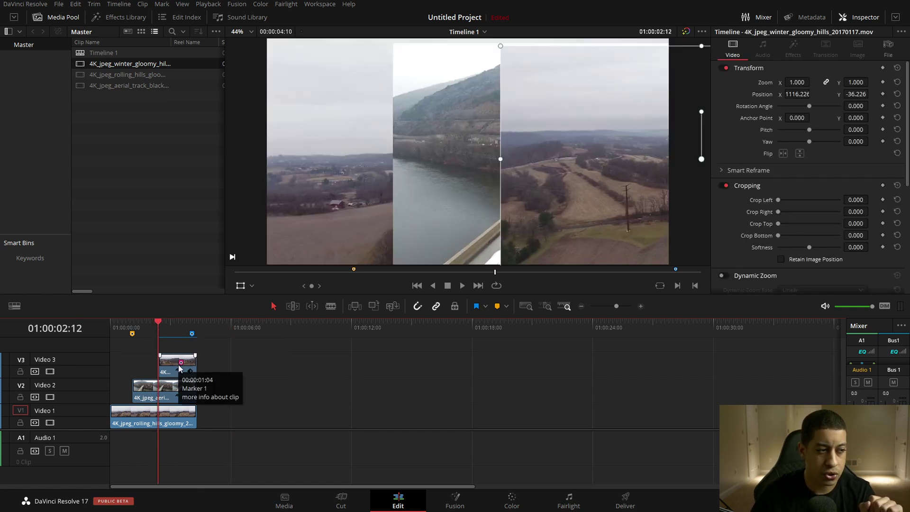
{"action": "double_click", "coordinate": [179, 367]}
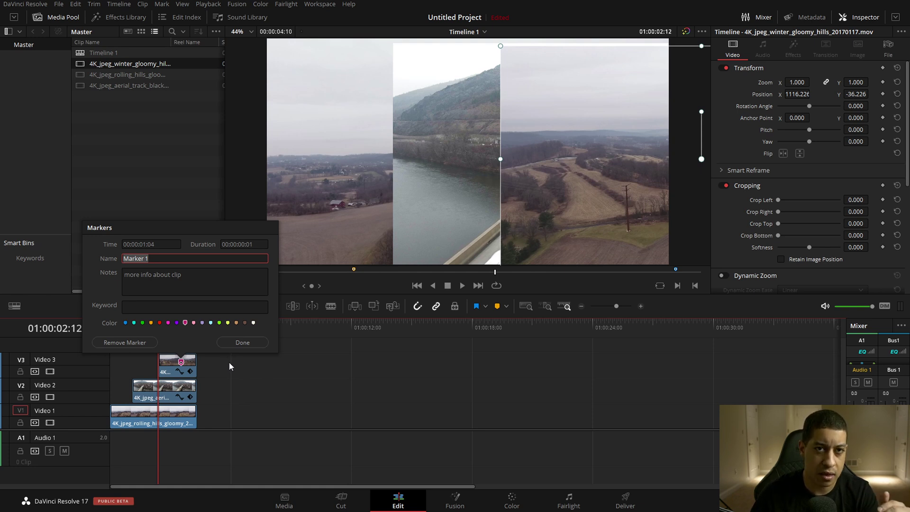
{"action": "left_click", "coordinate": [242, 342]}
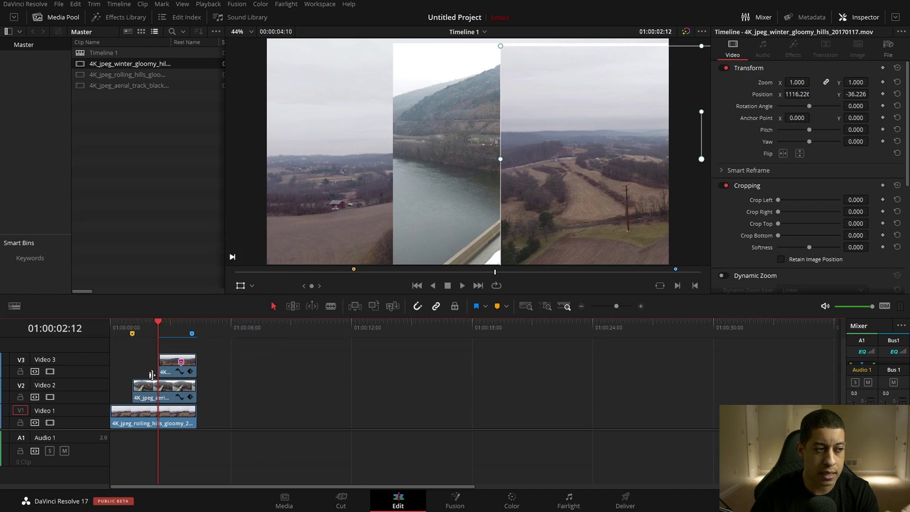
Move the winter gloomy hills clip on Video 3 to the timeline start, then return to Fusion
{"action": "key", "text": "Home"}
{"action": "mouse_move", "coordinate": [178, 361]}
{"action": "left_mouse_down"}
{"action": "mouse_move", "coordinate": [130, 361]}
{"action": "mouse_move", "coordinate": [207, 367]}
{"action": "left_mouse_up"}
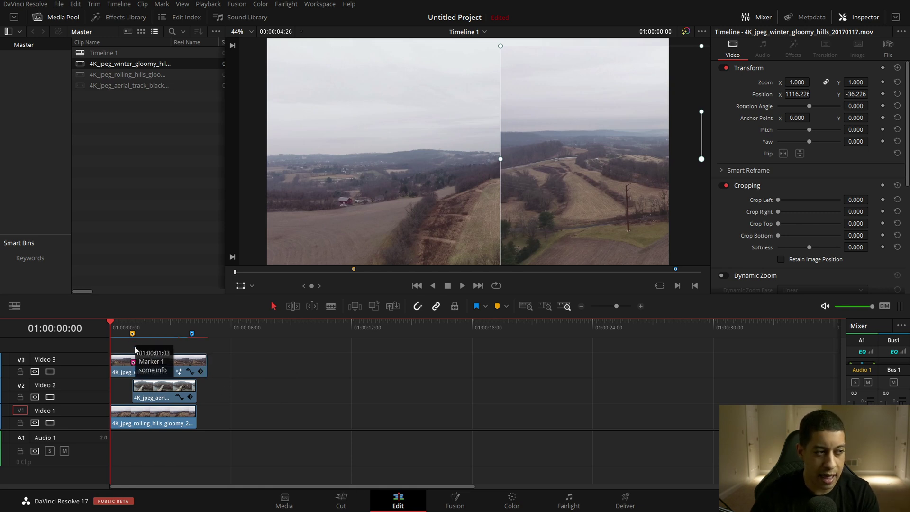
{"action": "mouse_move", "coordinate": [132, 368]}
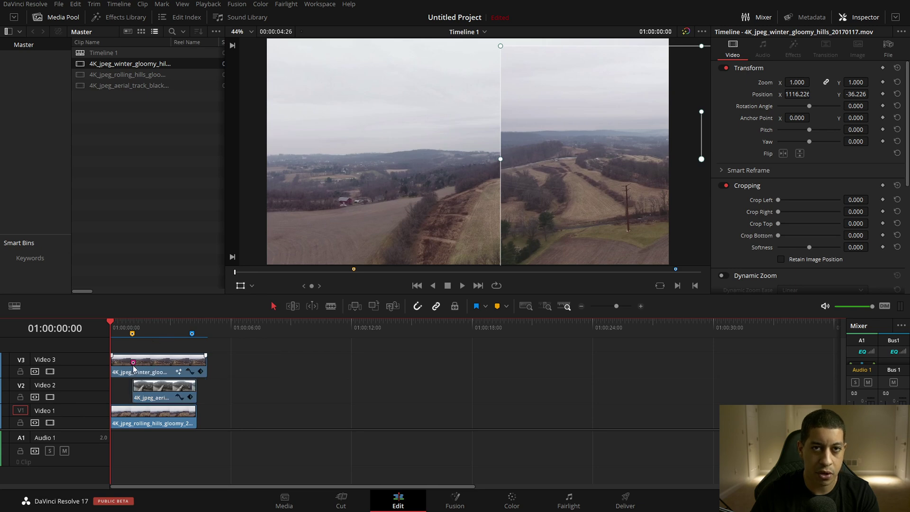
{"action": "left_click", "coordinate": [454, 504]}
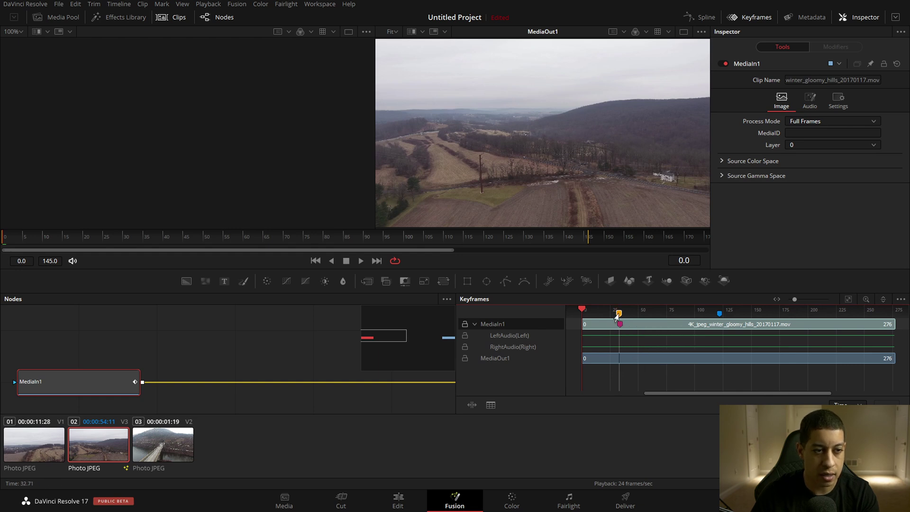
Drag Marker 1 to frame 52 on the Keyframes ruler and confirm it in the marker list
{"action": "left_click_drag", "start_coordinate": [618, 313], "coordinate": [639, 313]}
{"action": "right_click", "coordinate": [657, 317]}
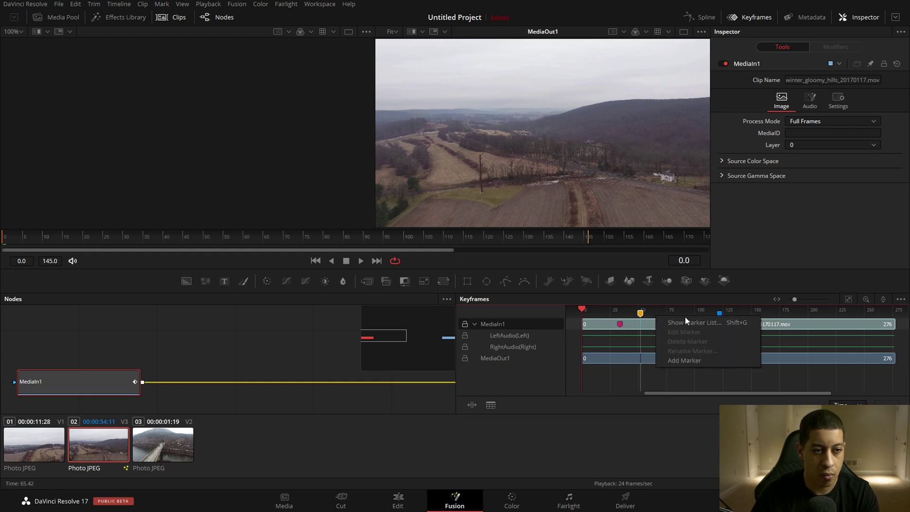
{"action": "left_click", "coordinate": [685, 322]}
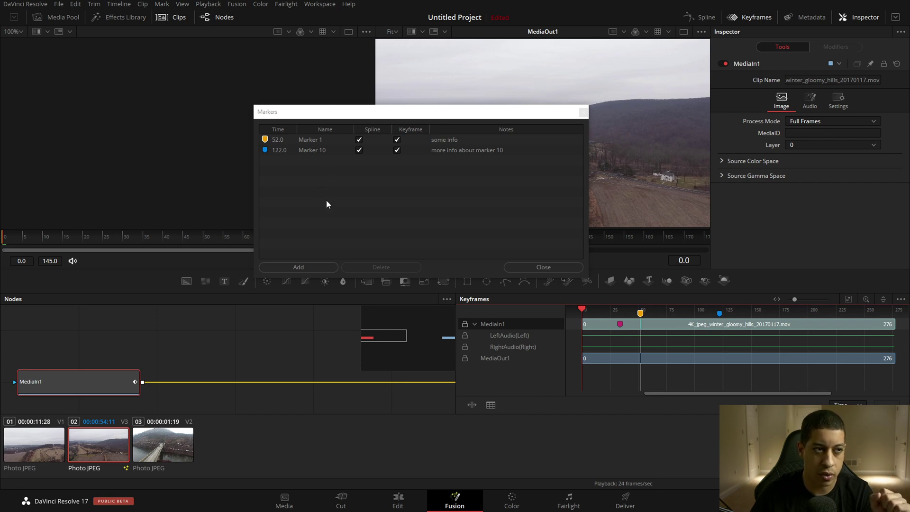
{"action": "left_click", "coordinate": [513, 266]}
Close the Keyframes panel, leaving the full node view with MediaIn1 and MediaOut1
{"action": "mouse_move", "coordinate": [619, 325]}
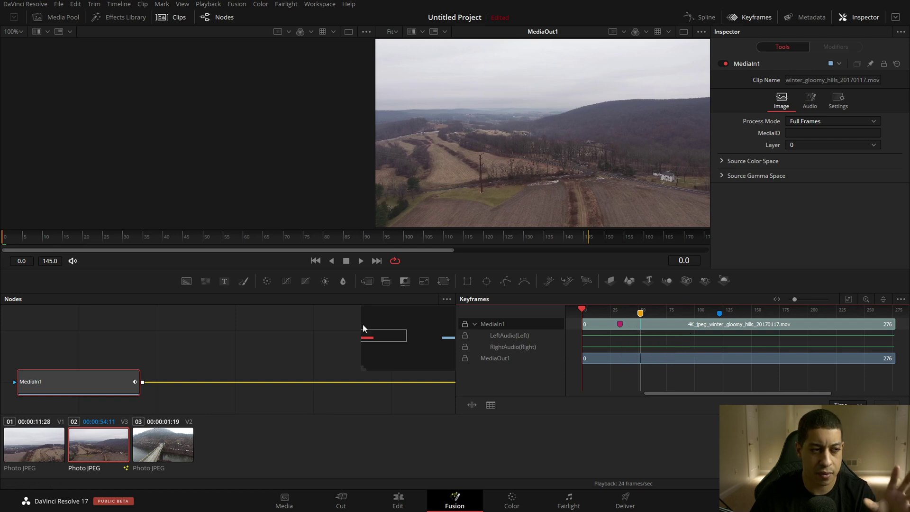
{"action": "left_click", "coordinate": [292, 335]}
{"action": "left_click", "coordinate": [751, 18]}
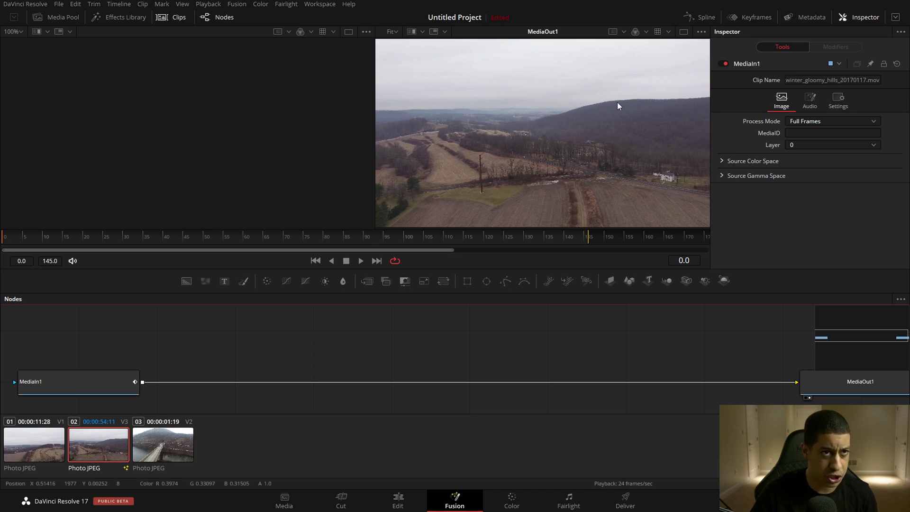
Open the Keyframes panel beside the node graph and show its marker list
{"action": "left_click", "coordinate": [737, 17]}
{"action": "right_click", "coordinate": [664, 316]}
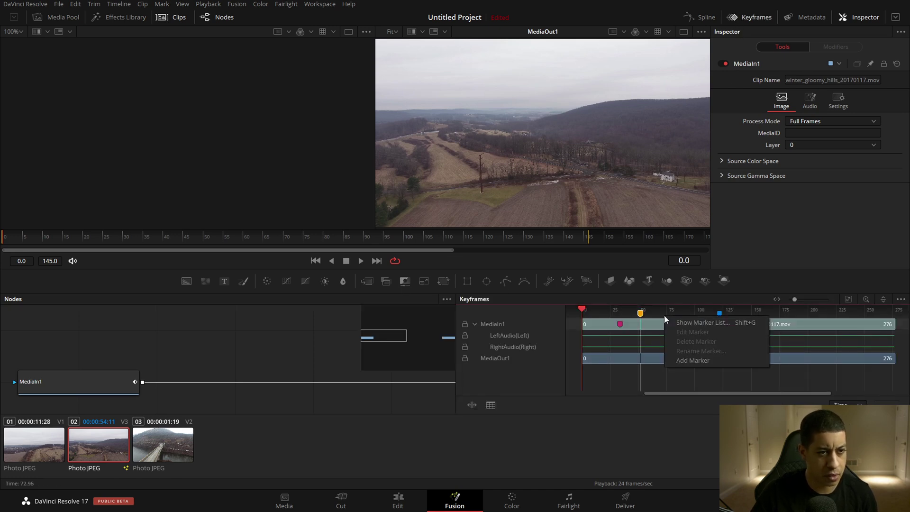
{"action": "left_click", "coordinate": [300, 346]}
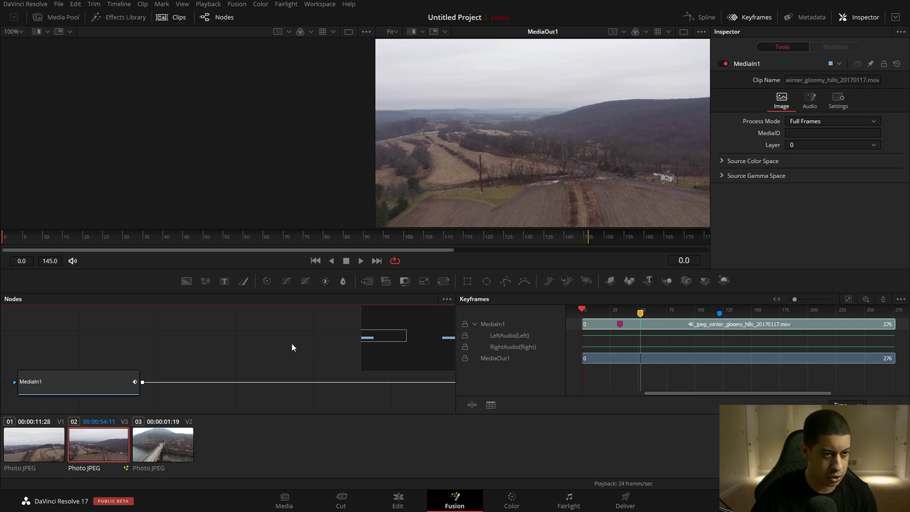
{"action": "left_click", "coordinate": [512, 323]}
{"action": "left_click", "coordinate": [540, 265]}
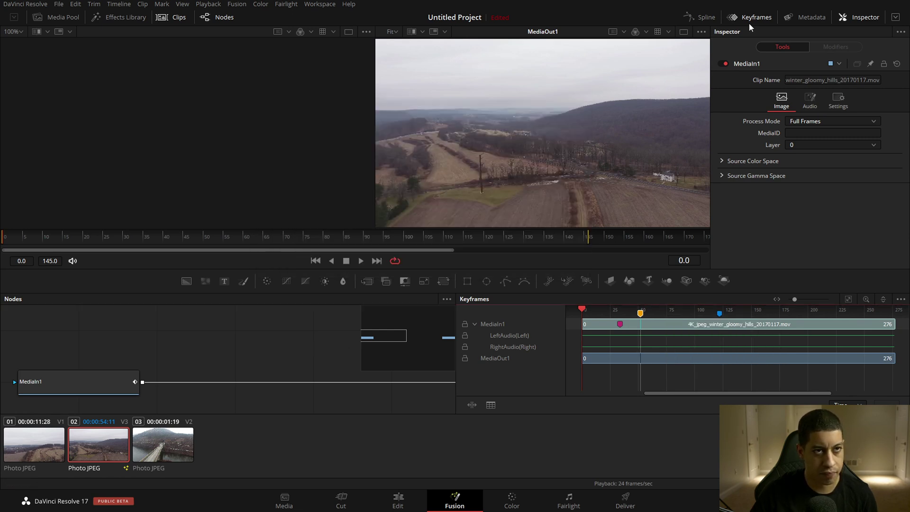
{"action": "right_click", "coordinate": [640, 313]}
{"action": "left_click", "coordinate": [668, 322]}
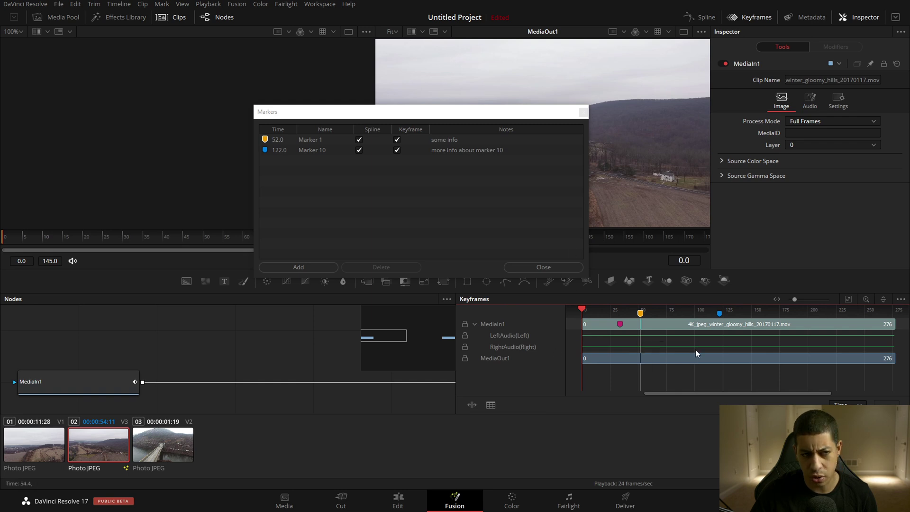
Close the Markers list and reopen the Keyframes panel showing Marker 1 and Marker 10
{"action": "left_click", "coordinate": [894, 17]}
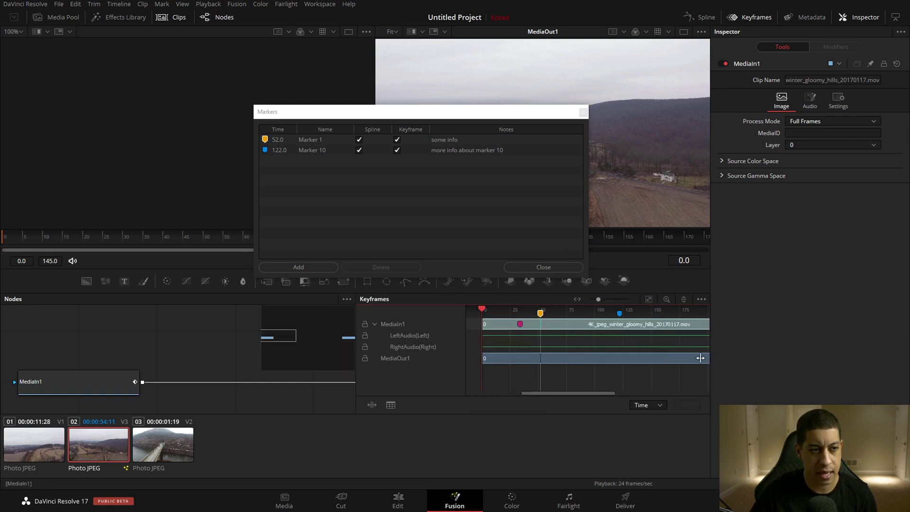
{"action": "left_click", "coordinate": [895, 17]}
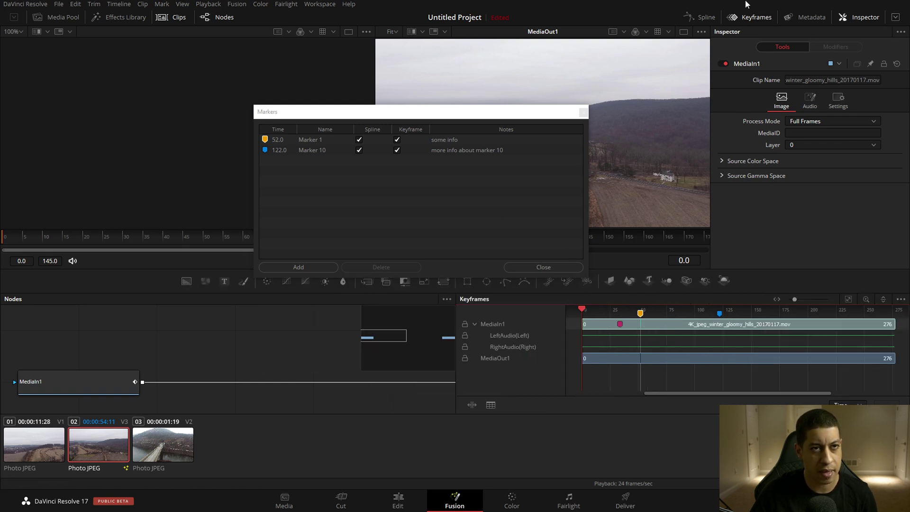
{"action": "left_click", "coordinate": [747, 17]}
{"action": "left_click_drag", "start_coordinate": [410, 115], "coordinate": [520, 124]}
{"action": "left_click", "coordinate": [648, 274]}
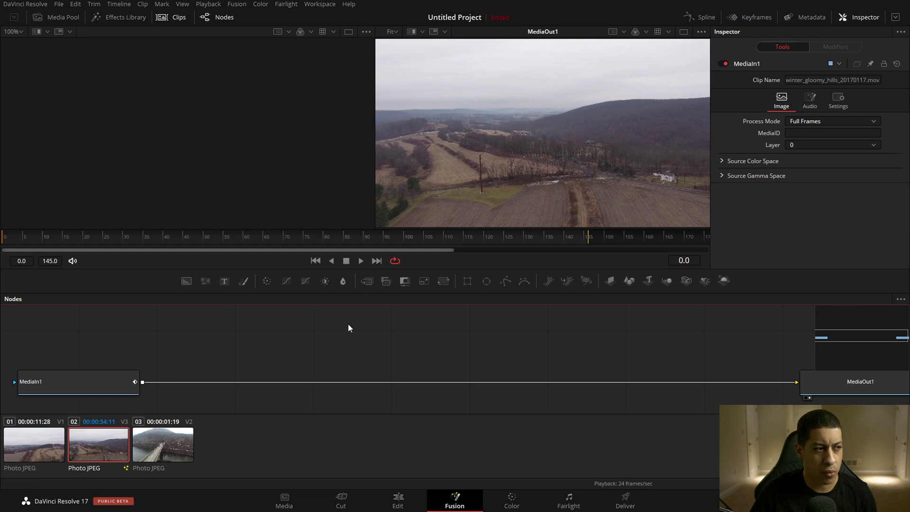
{"action": "left_click", "coordinate": [747, 17]}
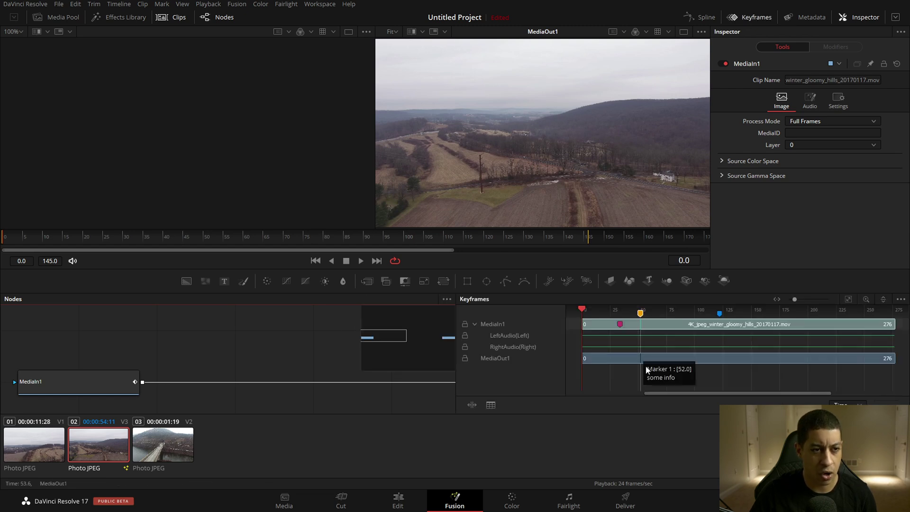
{"action": "double_click", "coordinate": [651, 372]}
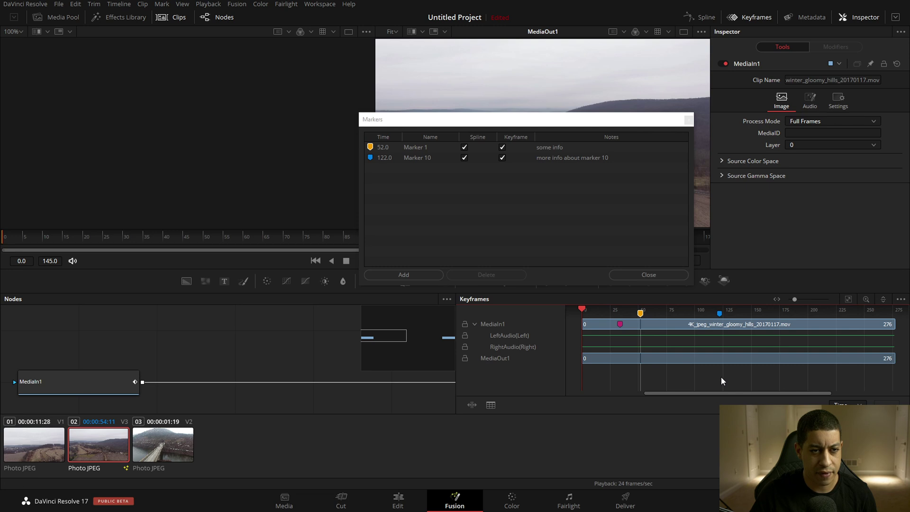
{"action": "left_click", "coordinate": [658, 274]}
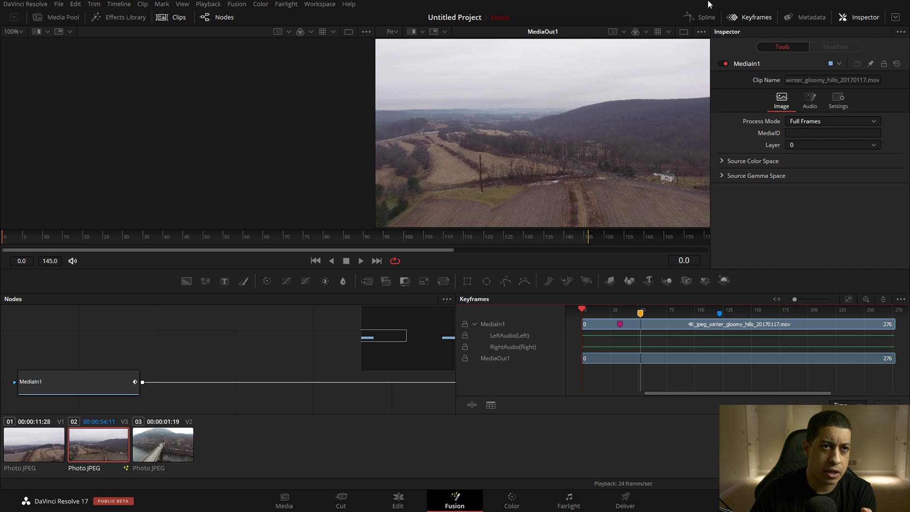
Hide the Keyframes panel so only the node graph spans the width
{"action": "left_click", "coordinate": [748, 17]}
Hide the Clips strip and drag the divider up to make the node graph taller
{"action": "left_click", "coordinate": [175, 17]}
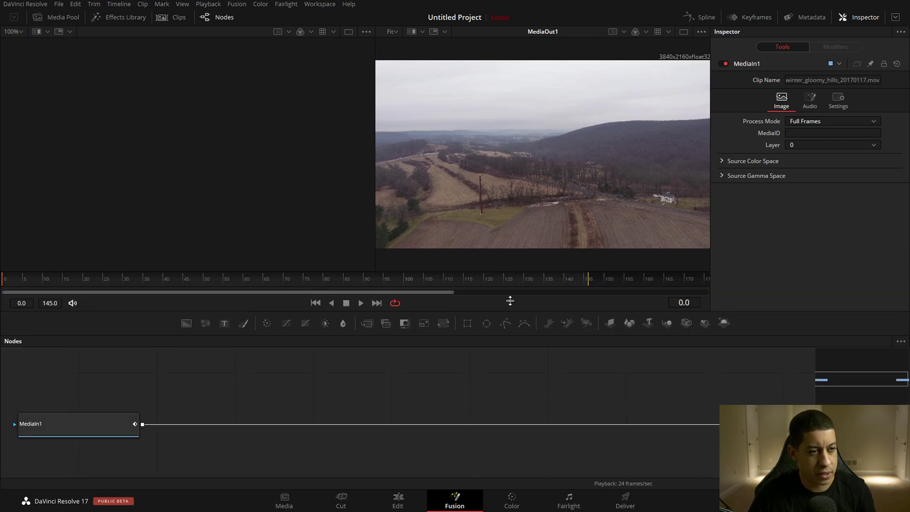
{"action": "left_click_drag", "start_coordinate": [509, 312], "coordinate": [492, 187]}
{"action": "scroll", "coordinate": [439, 317], "scroll_direction": "down", "scroll_amount": 5}
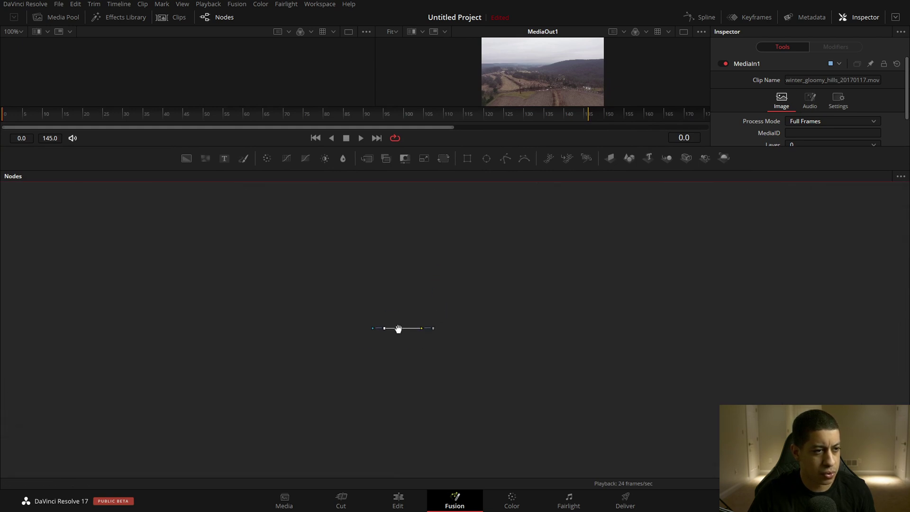
Add the JRTV_Titles Particle Titles templates from the Effects Library into the node graph
{"action": "left_click", "coordinate": [118, 17]}
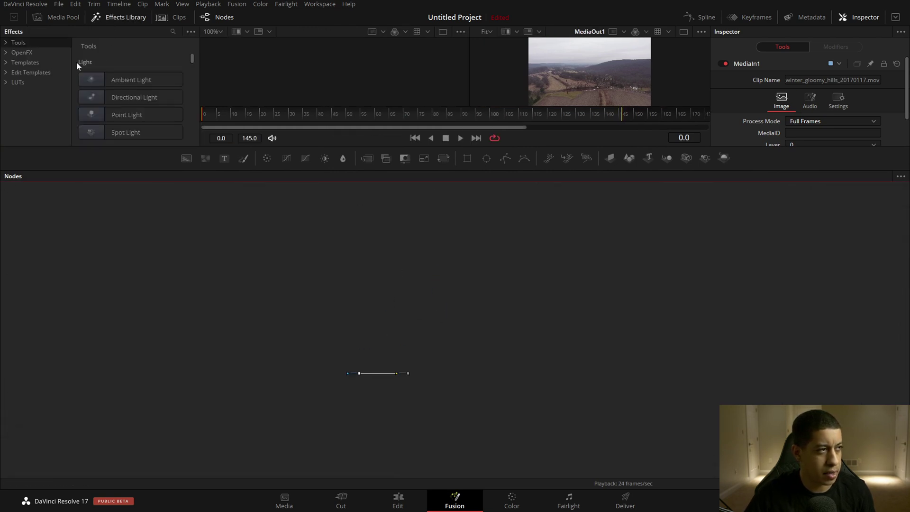
{"action": "left_click", "coordinate": [7, 64]}
{"action": "scroll", "coordinate": [24, 67], "scroll_direction": "down", "scroll_amount": 3}
{"action": "left_click_drag", "start_coordinate": [68, 108], "coordinate": [67, 70]}
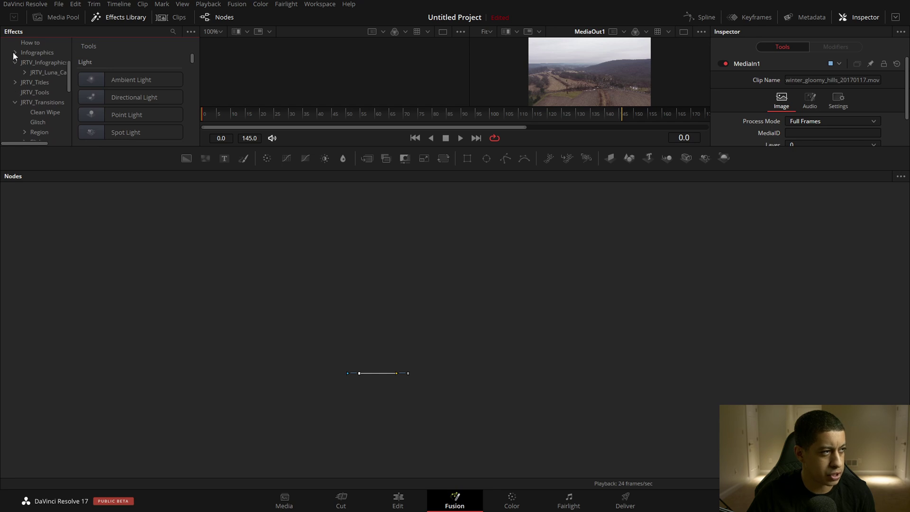
{"action": "left_click", "coordinate": [14, 91]}
{"action": "left_click_drag", "start_coordinate": [138, 80], "coordinate": [578, 383]}
{"action": "key", "text": "ctrl+v"}
{"action": "key", "text": "ctrl+v"}
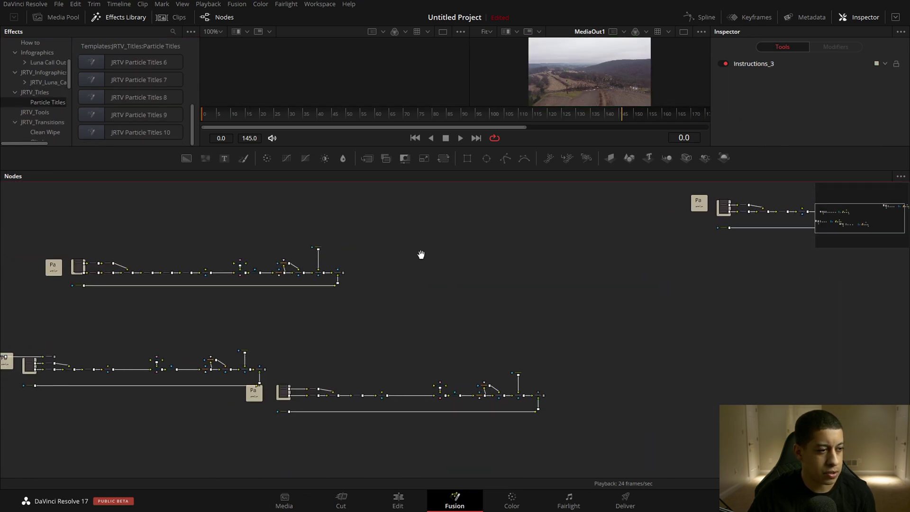
{"action": "scroll", "coordinate": [245, 265], "scroll_direction": "up", "scroll_amount": 10}
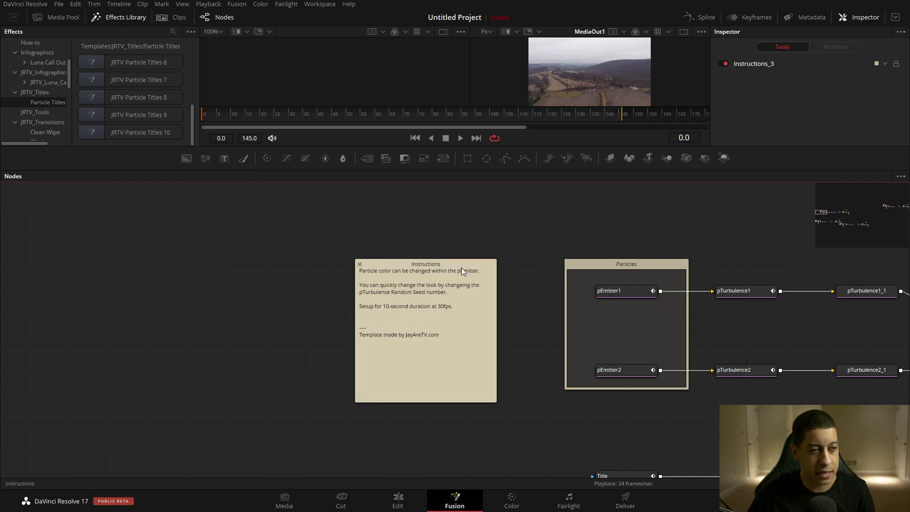
Add an Underlay node to the graph by searching 'unde' with Shift+Space
{"action": "left_click_drag", "start_coordinate": [514, 238], "coordinate": [478, 220]}
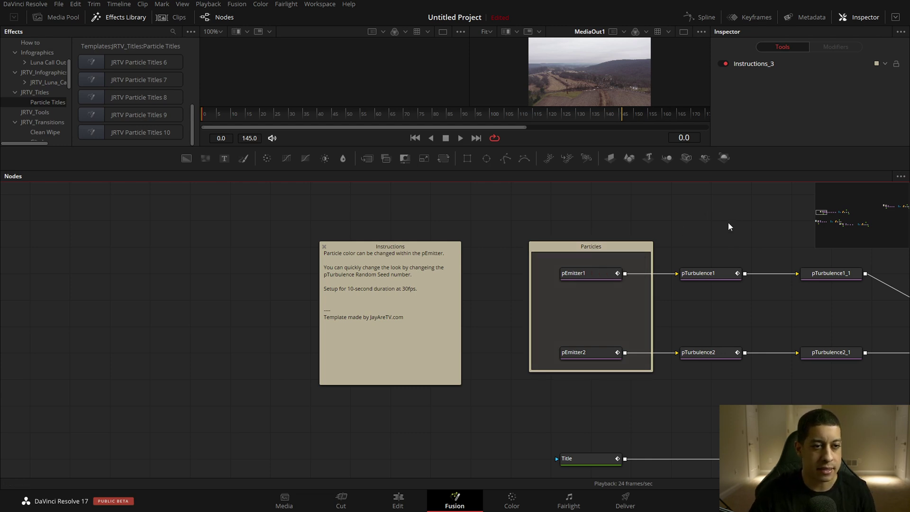
{"action": "left_click_drag", "start_coordinate": [738, 223], "coordinate": [614, 217]}
{"action": "key", "text": "shift+space"}
{"action": "type", "text": "media"}
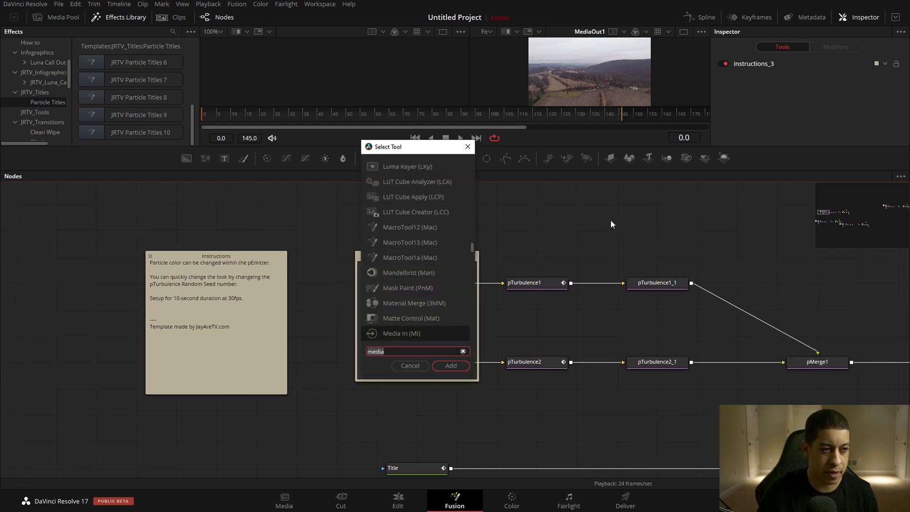
{"action": "key", "text": "BackSpace"}
{"action": "key", "text": "BackSpace"}
{"action": "key", "text": "BackSpace"}
{"action": "key", "text": "BackSpace"}
{"action": "key", "text": "BackSpace"}
{"action": "type", "text": "unde"}
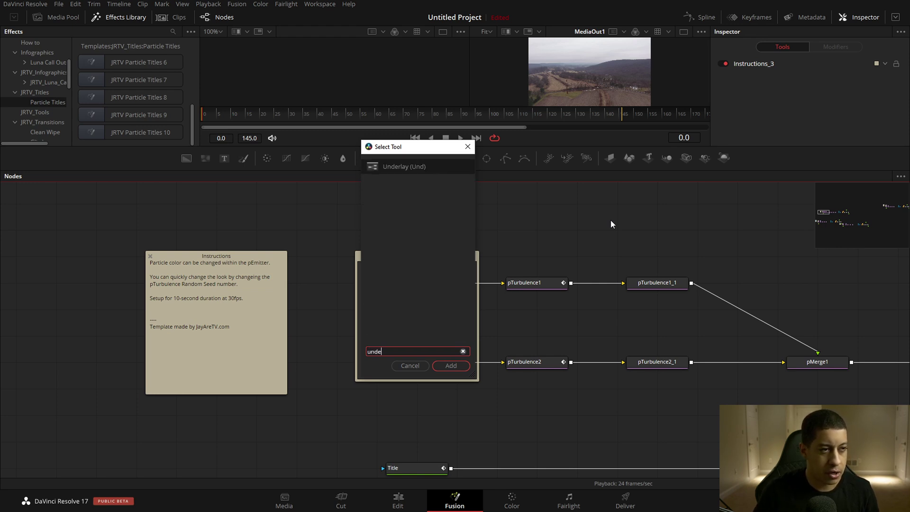
{"action": "key", "text": "Return"}
Move and resize Underlay1 so it encloses the four pTurbulence nodes
{"action": "scroll", "coordinate": [608, 220], "scroll_direction": "up", "scroll_amount": 1}
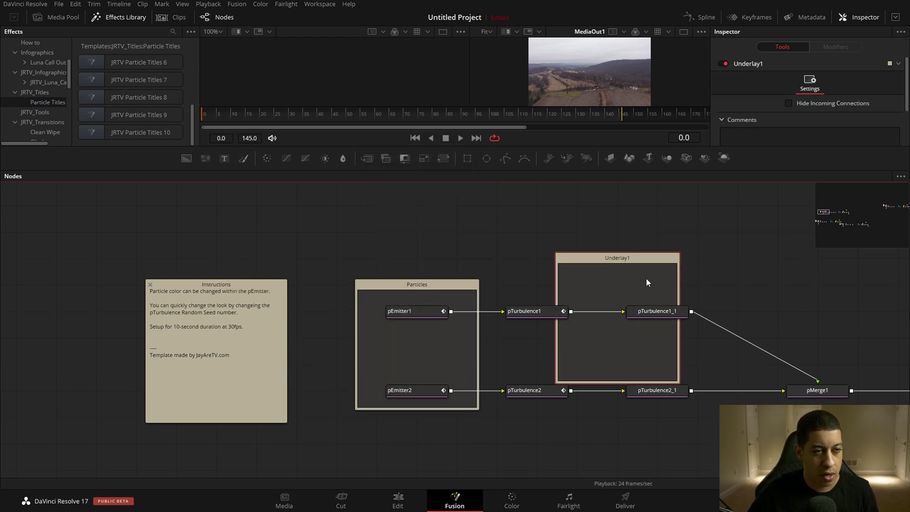
{"action": "left_click_drag", "start_coordinate": [594, 257], "coordinate": [314, 257]}
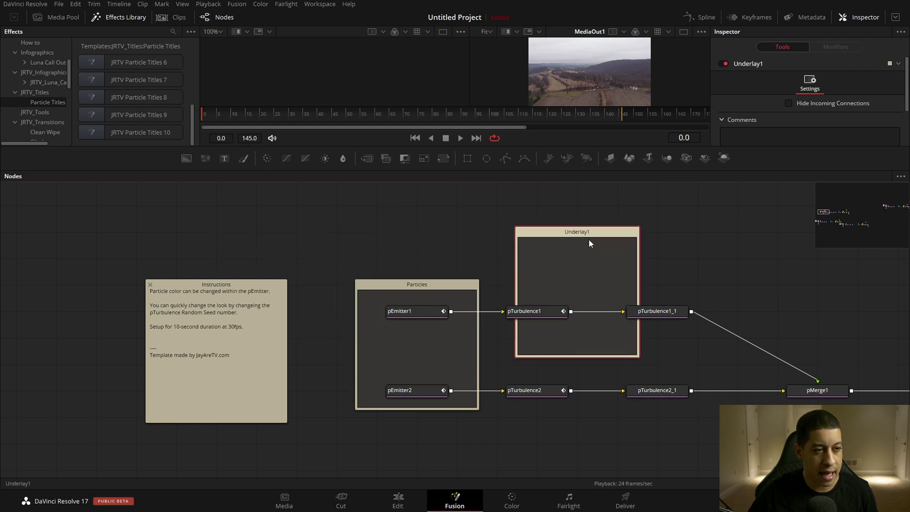
{"action": "left_click_drag", "start_coordinate": [590, 243], "coordinate": [560, 269]}
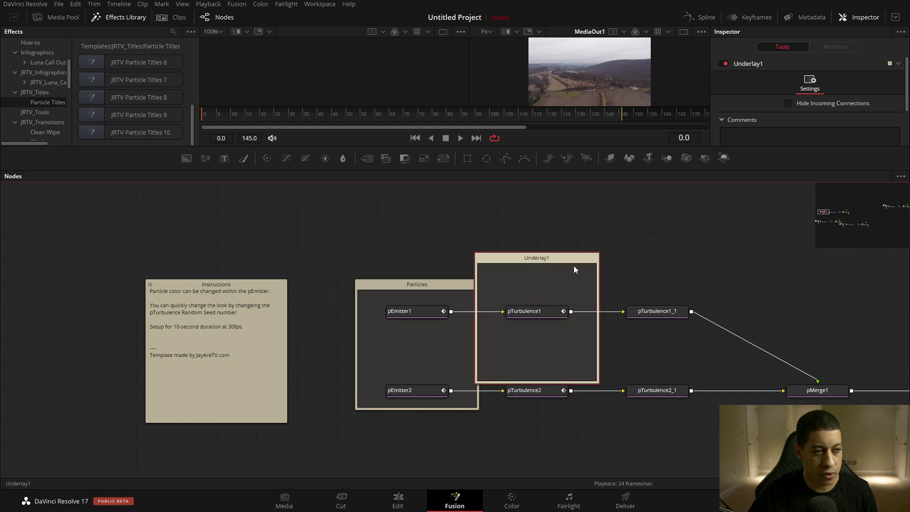
{"action": "key", "text": "ctrl+z"}
{"action": "left_click_drag", "start_coordinate": [639, 383], "coordinate": [706, 429]}
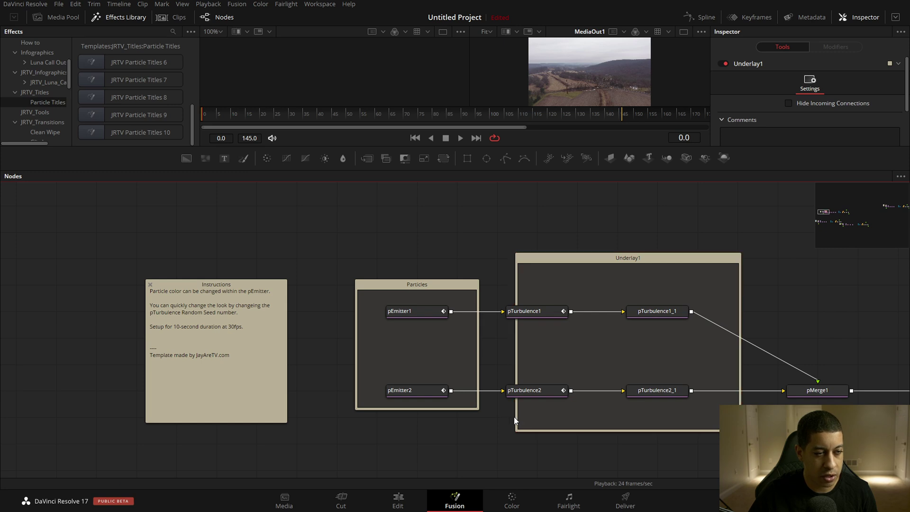
{"action": "left_click_drag", "start_coordinate": [512, 423], "coordinate": [491, 423]}
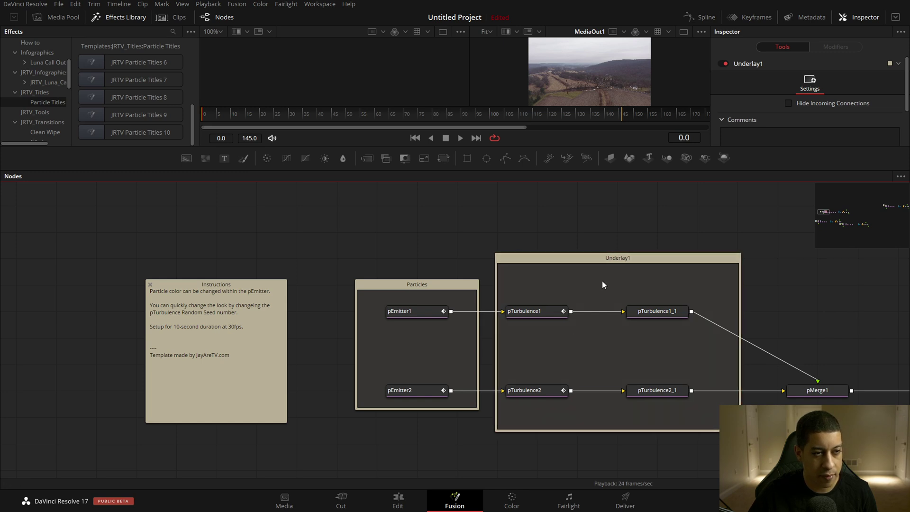
{"action": "left_click", "coordinate": [623, 262]}
{"action": "mouse_move", "coordinate": [619, 259]}
{"action": "left_mouse_down"}
{"action": "mouse_move", "coordinate": [659, 232]}
{"action": "mouse_move", "coordinate": [618, 231]}
{"action": "mouse_move", "coordinate": [619, 258]}
{"action": "left_mouse_up"}
{"action": "left_click", "coordinate": [647, 246]}
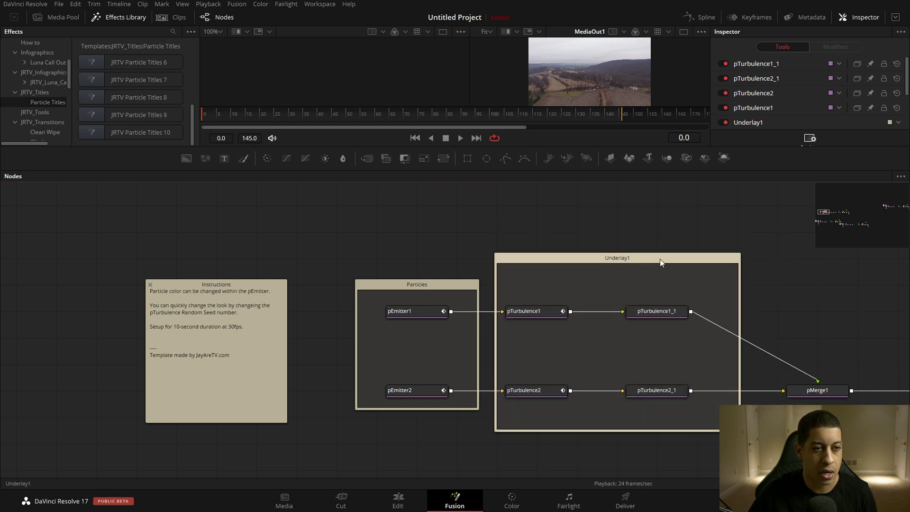
{"action": "left_click", "coordinate": [651, 258]}
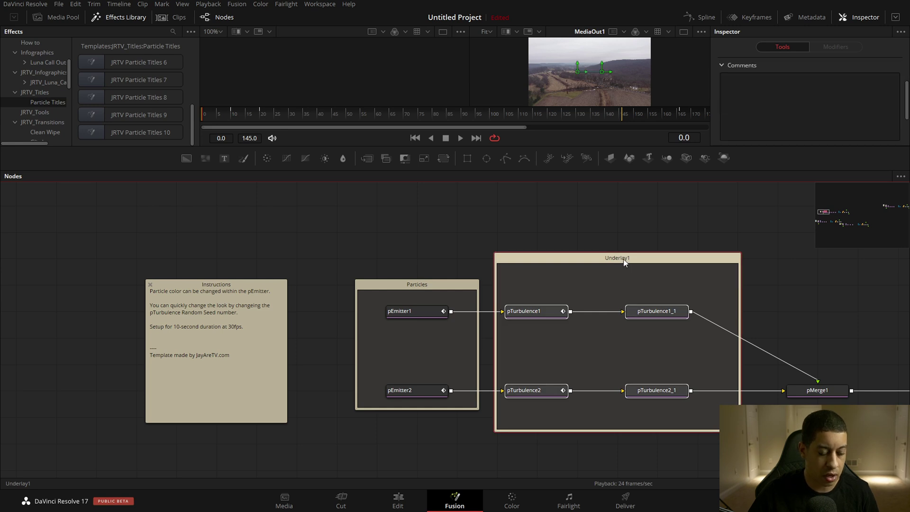
{"action": "key", "text": "F2"}
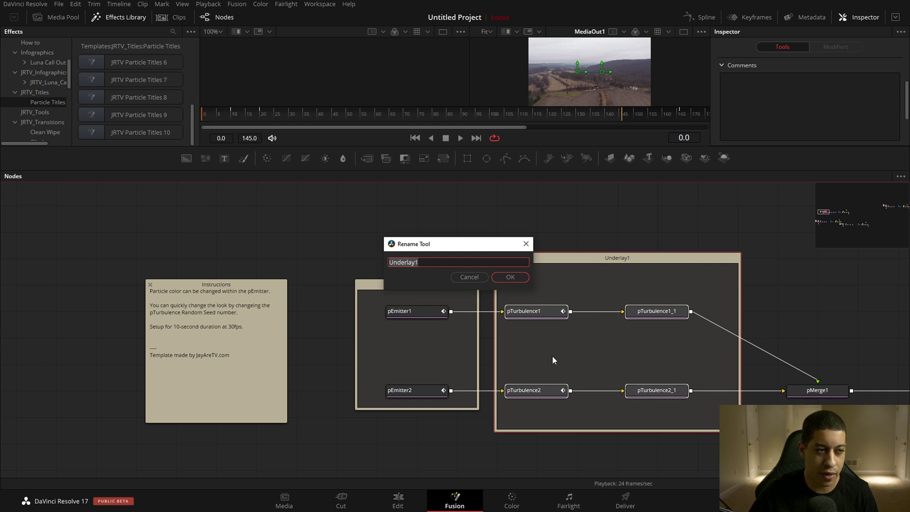
{"action": "key", "text": "Escape"}
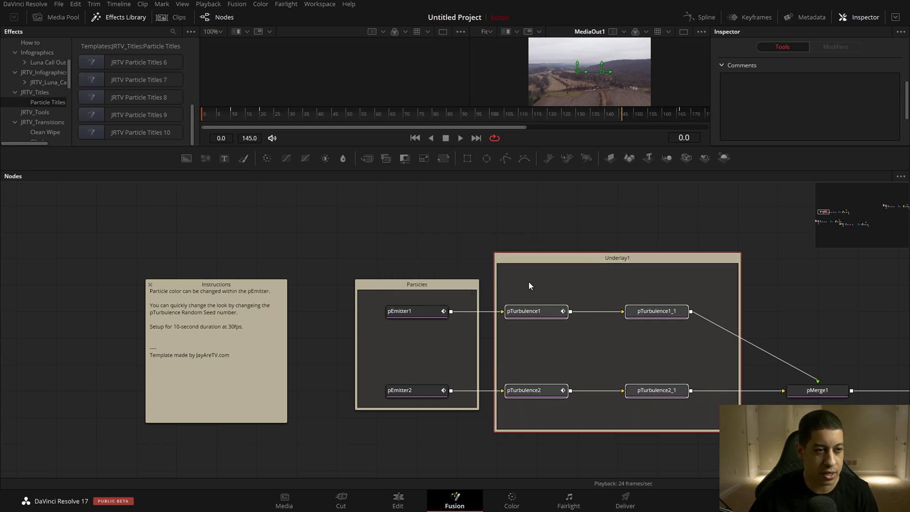
{"action": "left_click", "coordinate": [787, 331]}
{"action": "scroll", "coordinate": [783, 339], "scroll_direction": "right", "scroll_amount": 3}
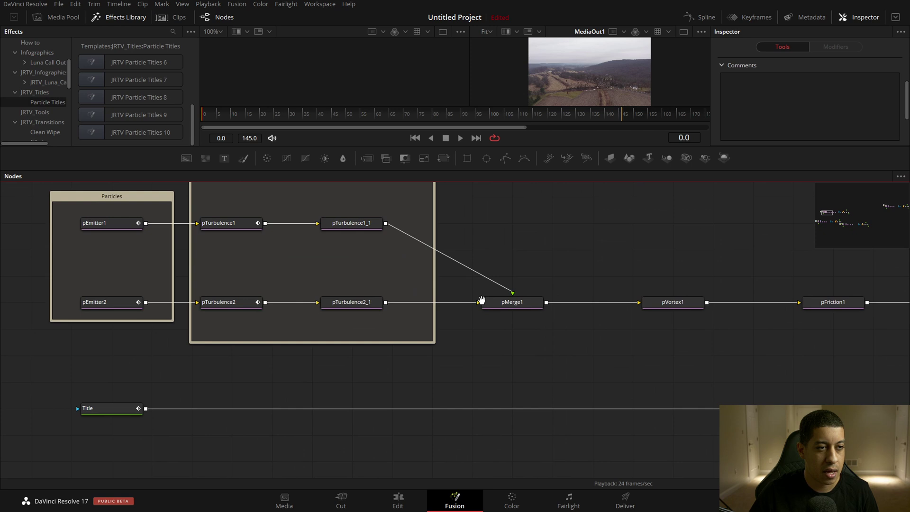
{"action": "left_click_drag", "start_coordinate": [481, 299], "coordinate": [782, 309]}
Pan and zoom the node graph in on the Instructions_2 note and Particles_2 group
{"action": "left_click_drag", "start_coordinate": [658, 352], "coordinate": [741, 322]}
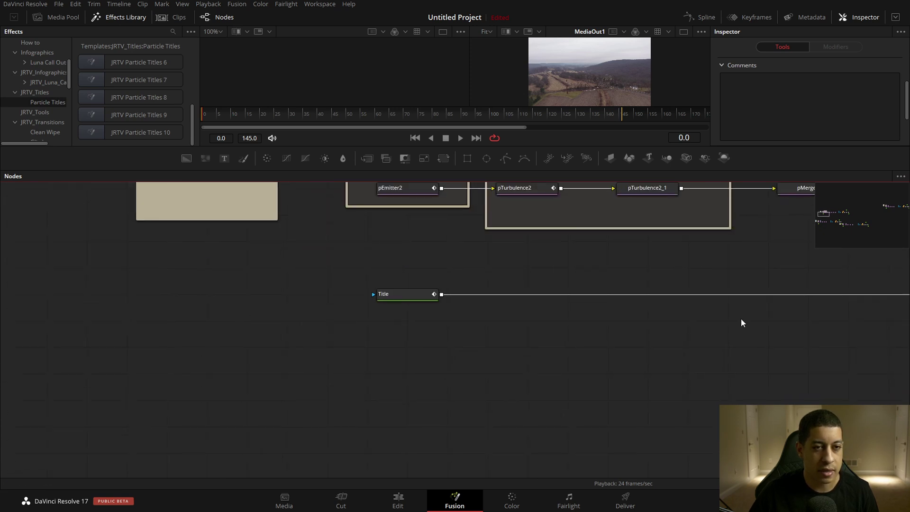
{"action": "scroll", "coordinate": [741, 323], "scroll_direction": "down", "scroll_amount": 5}
{"action": "scroll", "coordinate": [753, 300], "scroll_direction": "right", "scroll_amount": 10}
{"action": "scroll", "coordinate": [750, 250], "scroll_direction": "up", "scroll_amount": 3}
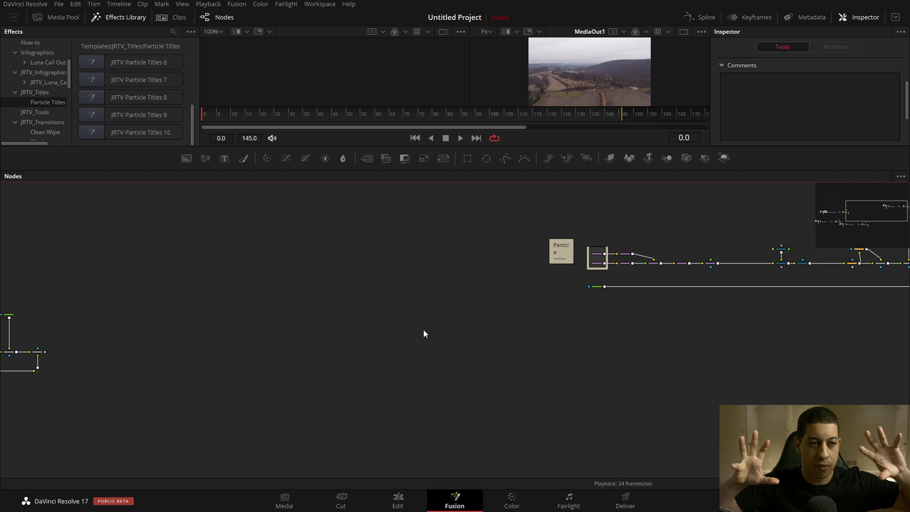
{"action": "scroll", "coordinate": [569, 240], "scroll_direction": "up", "scroll_amount": 5}
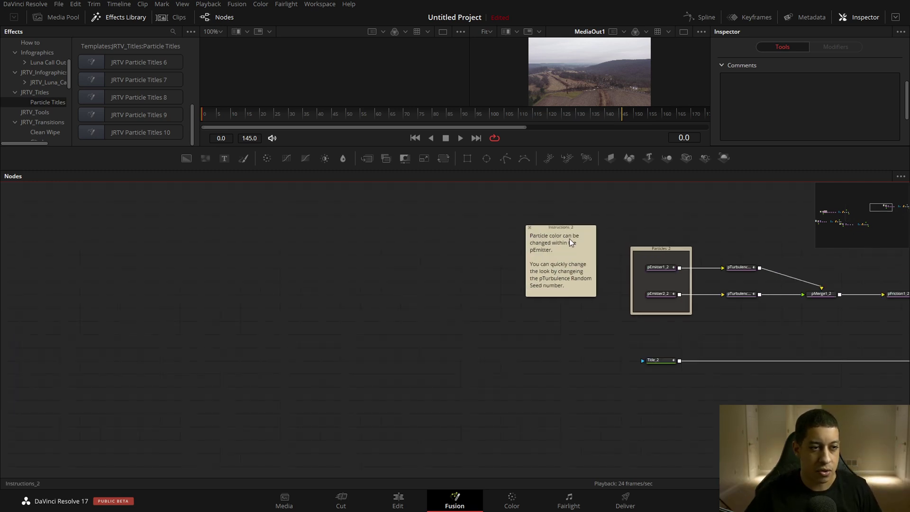
{"action": "scroll", "coordinate": [616, 247], "scroll_direction": "up", "scroll_amount": 2}
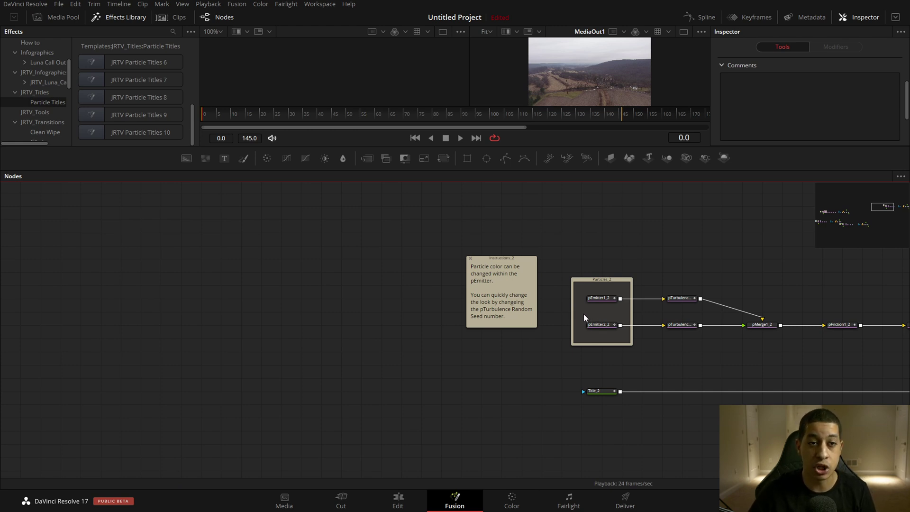
Jump to the Underlay1 bookmark, then Particles_2, then zoom out over the whole graph
{"action": "left_click", "coordinate": [900, 176]}
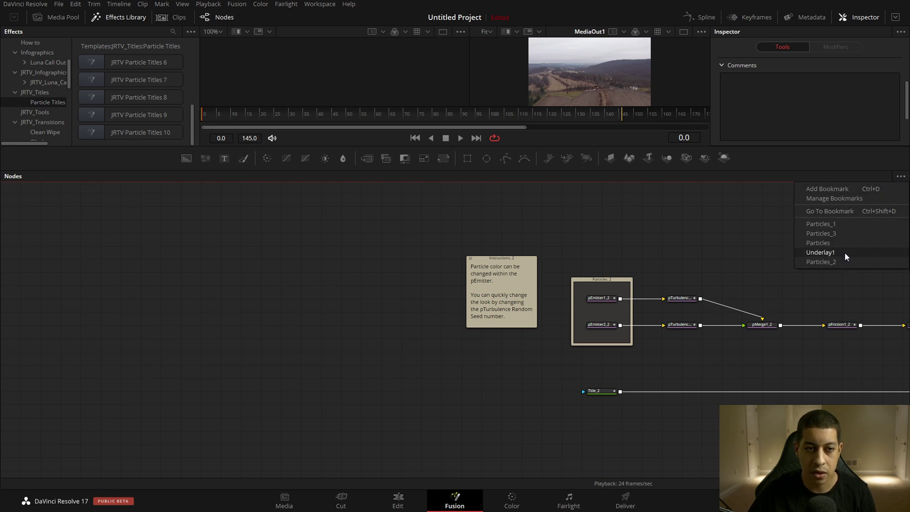
{"action": "left_click", "coordinate": [820, 252]}
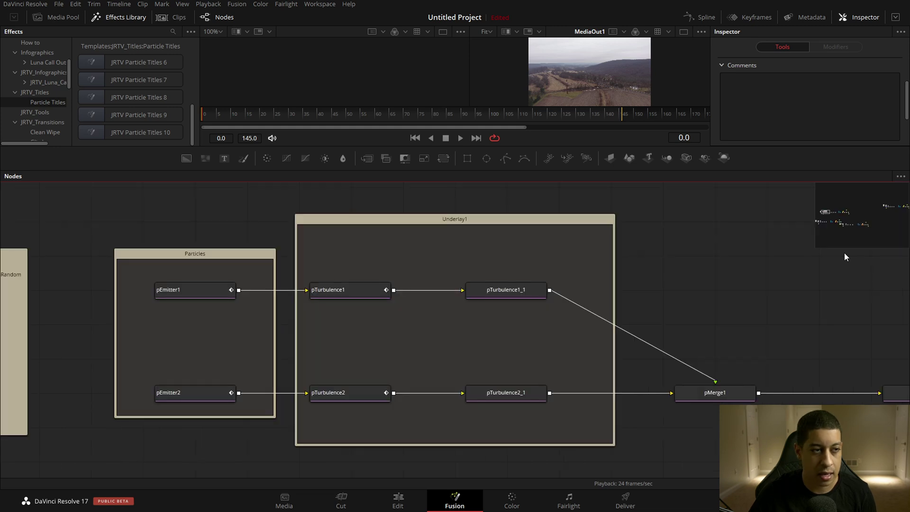
{"action": "left_click", "coordinate": [900, 176]}
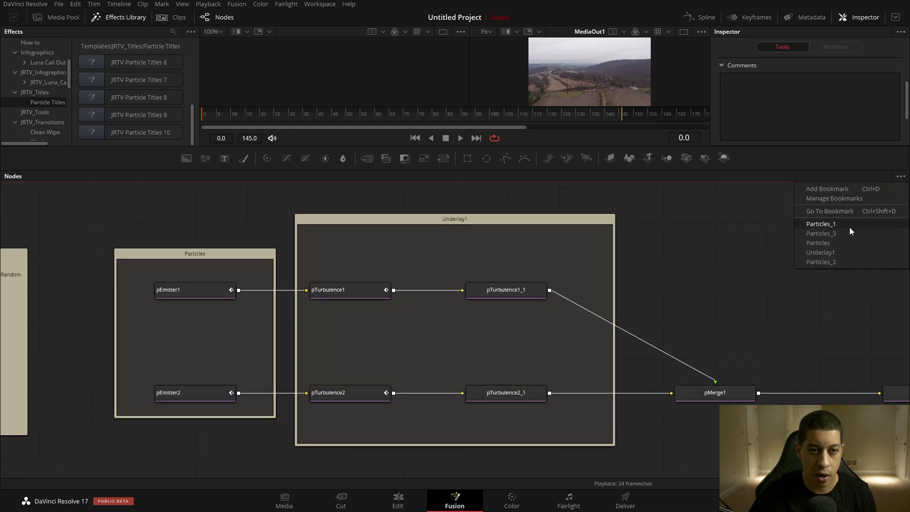
{"action": "left_click", "coordinate": [846, 262]}
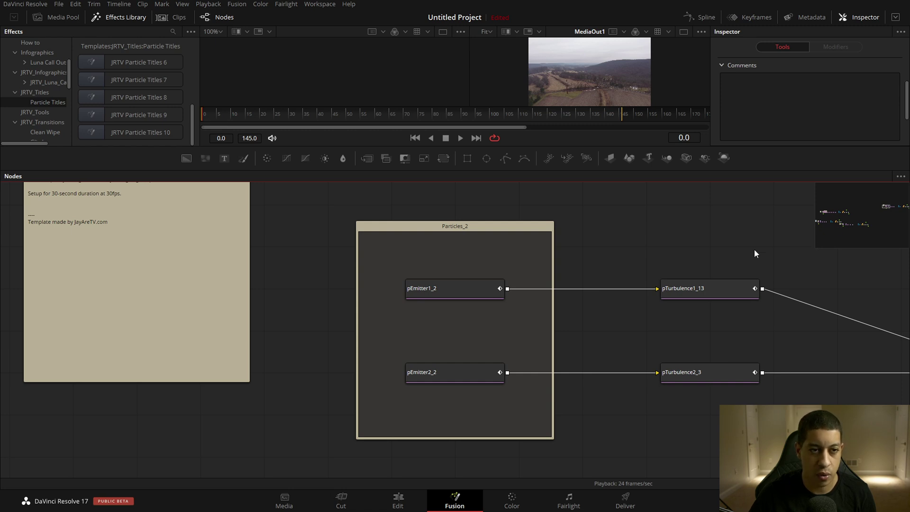
{"action": "scroll", "coordinate": [325, 270], "scroll_direction": "down", "scroll_amount": 6}
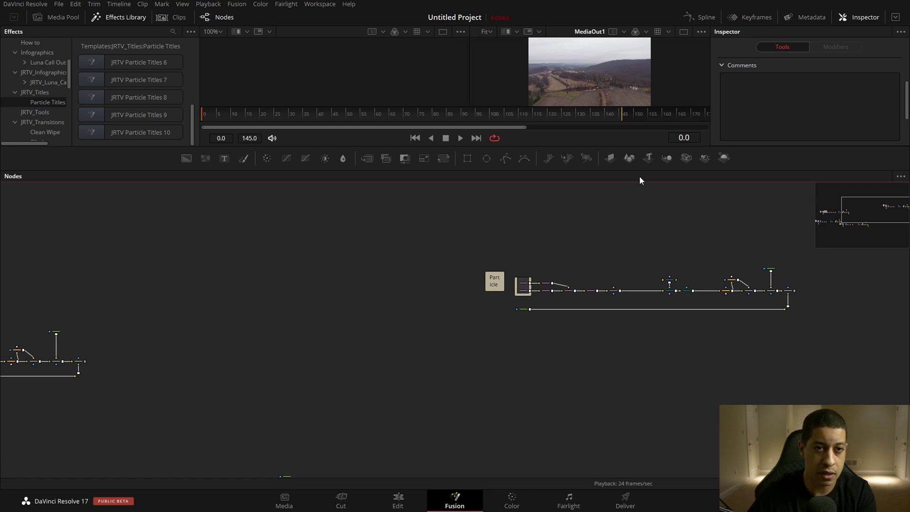
Use Go To Bookmark to jump to the Particles bookmark group
{"action": "left_click", "coordinate": [900, 176]}
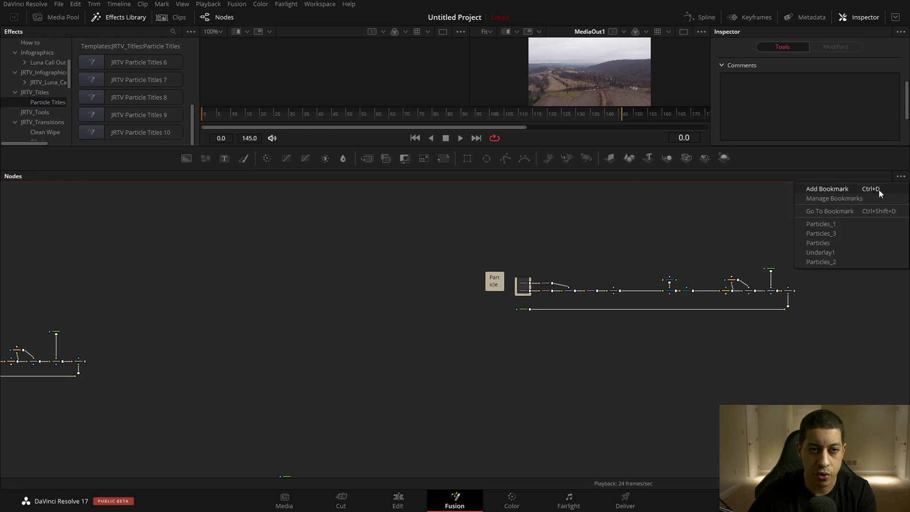
{"action": "left_click", "coordinate": [862, 212]}
{"action": "left_click_drag", "start_coordinate": [430, 121], "coordinate": [351, 162]}
{"action": "double_click", "coordinate": [350, 179]}
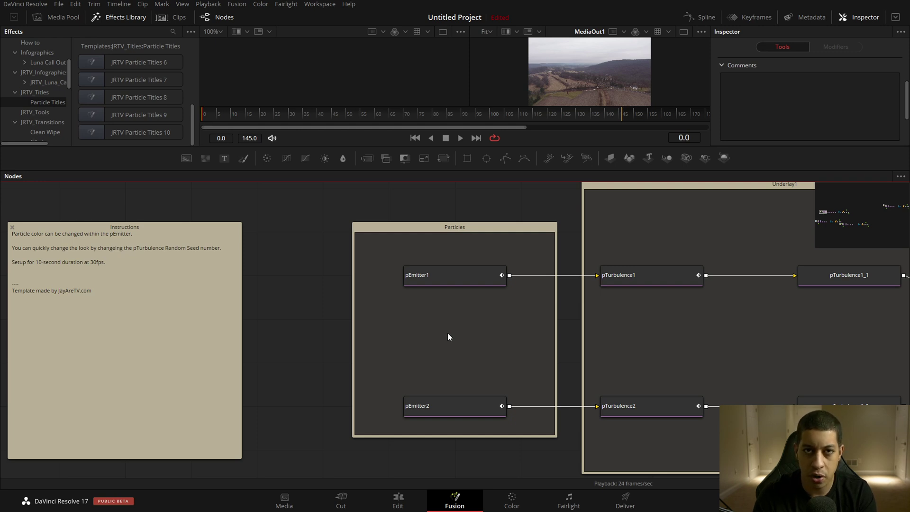
Change the Fusion toolbar from Default to the Motion Graphics tool set
{"action": "left_click_drag", "start_coordinate": [450, 206], "coordinate": [452, 283]}
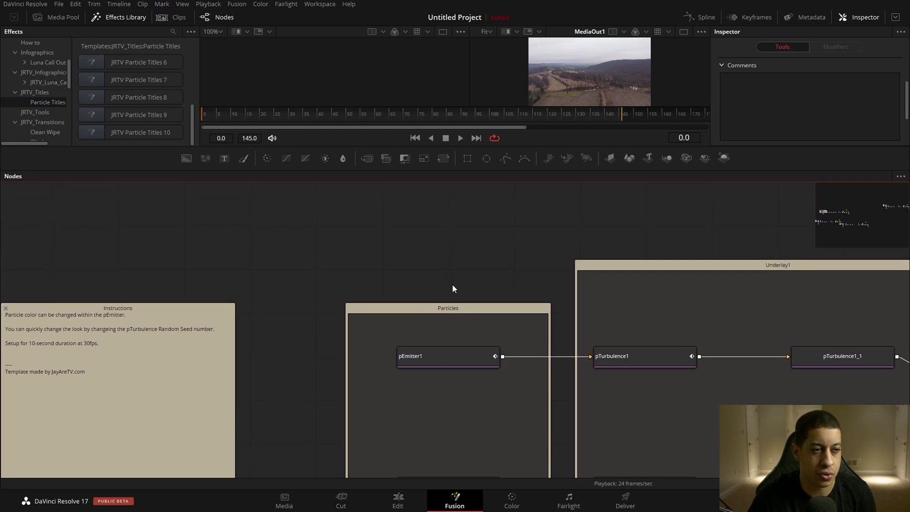
{"action": "key", "text": "shift+space"}
{"action": "type", "text": "unde"}
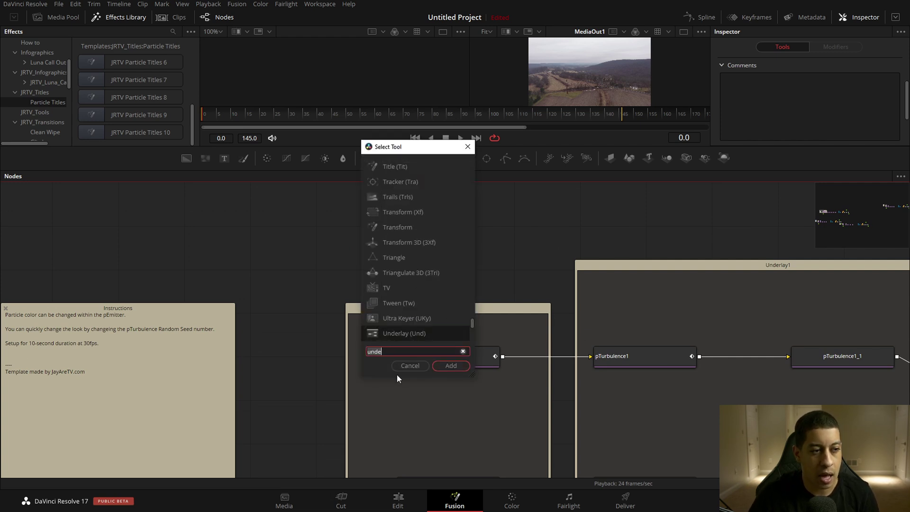
{"action": "key", "text": "Return"}
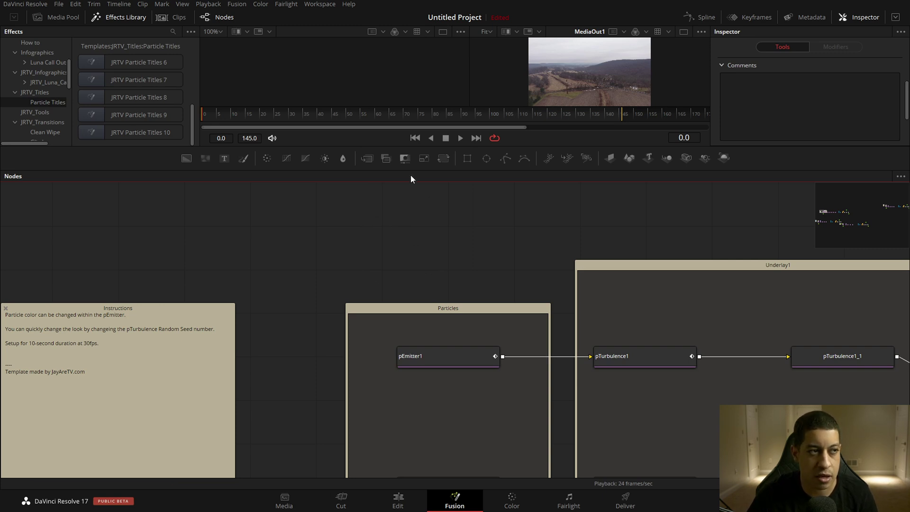
{"action": "right_click", "coordinate": [763, 161]}
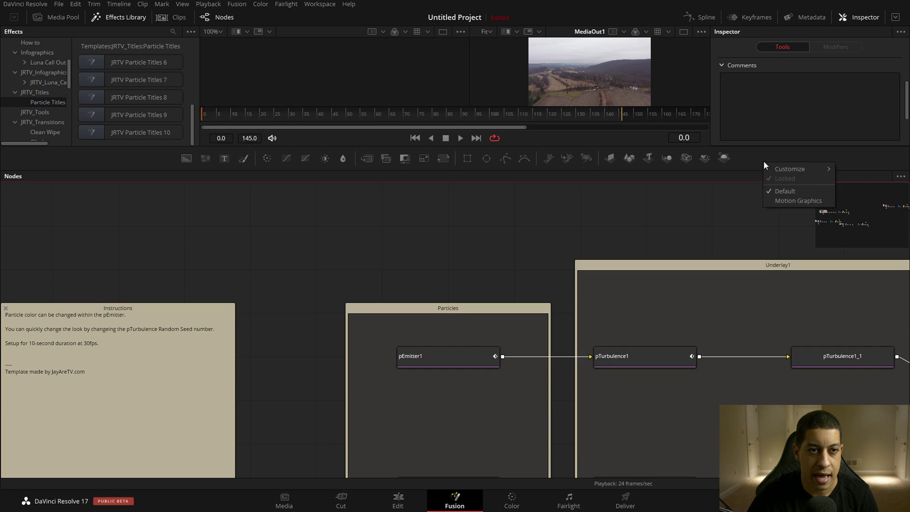
{"action": "left_click", "coordinate": [784, 201]}
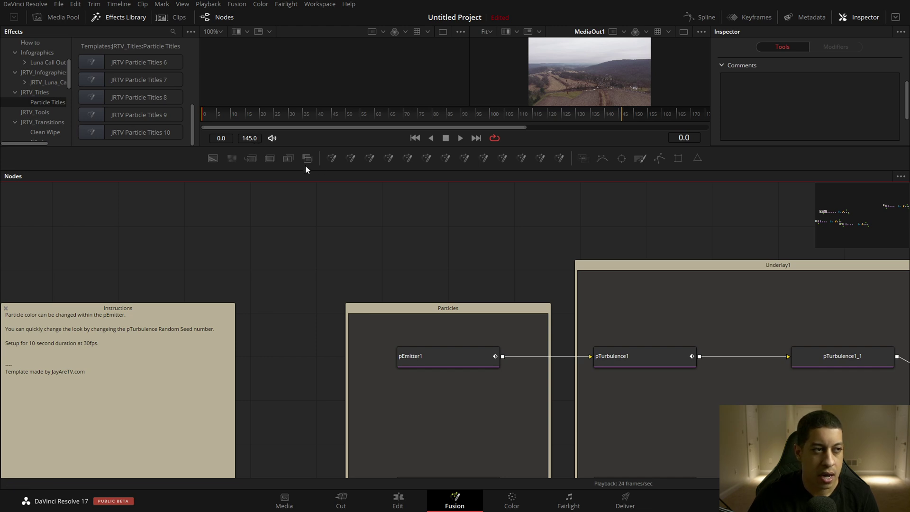
Drag sBoolean and sExpand from the toolbar into the graph, creating unconnected sBoolean1 and sExpand1
{"action": "left_click_drag", "start_coordinate": [342, 164], "coordinate": [369, 234]}
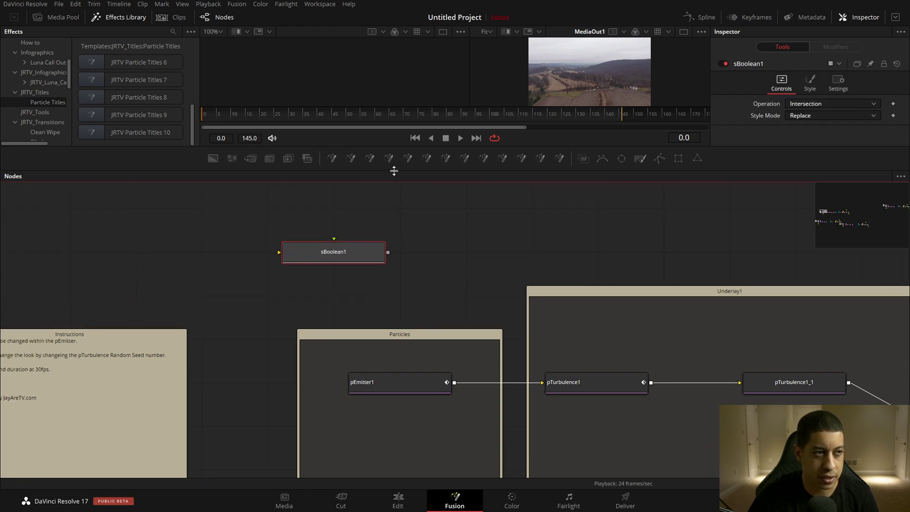
{"action": "left_click_drag", "start_coordinate": [427, 158], "coordinate": [449, 219]}
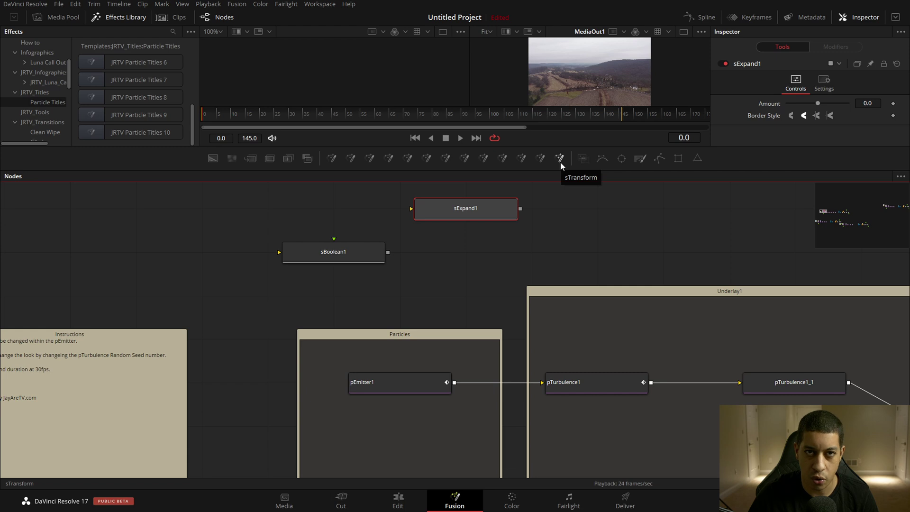
{"action": "left_click", "coordinate": [582, 225]}
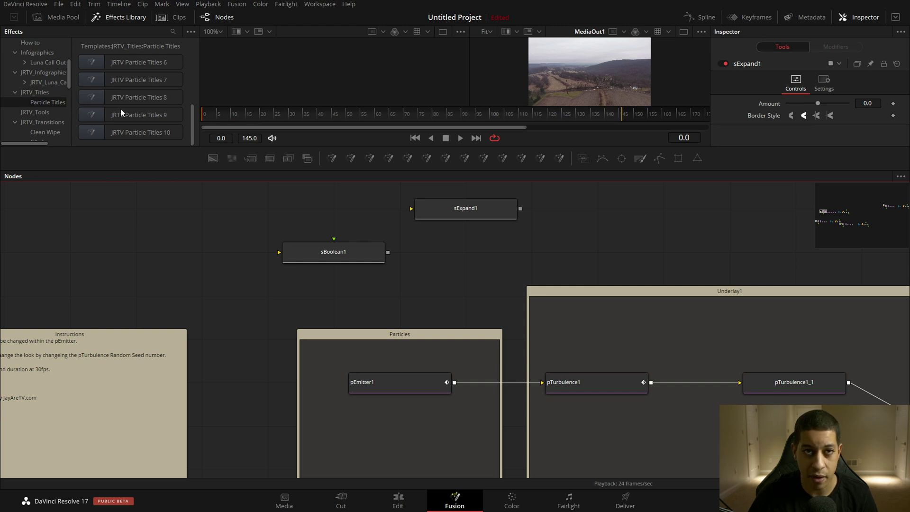
{"action": "left_click", "coordinate": [116, 20]}
Show the Effects Library again and drag the splitter down to enlarge the viewer and effects list
{"action": "left_click", "coordinate": [116, 19]}
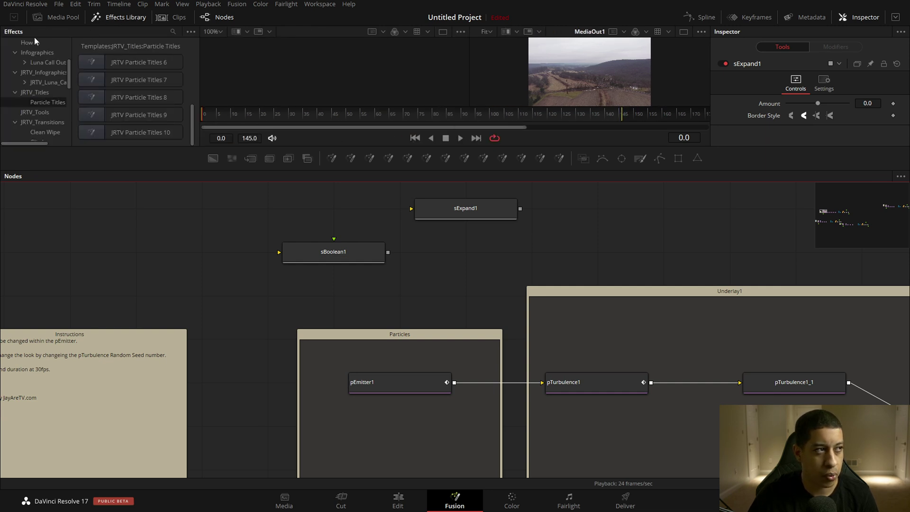
{"action": "left_click_drag", "start_coordinate": [124, 147], "coordinate": [124, 285]}
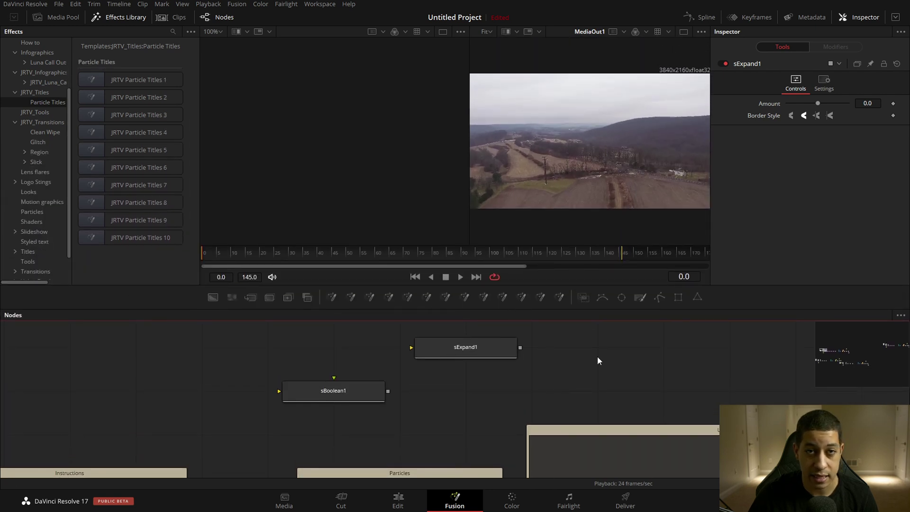
{"action": "right_click", "coordinate": [738, 301]}
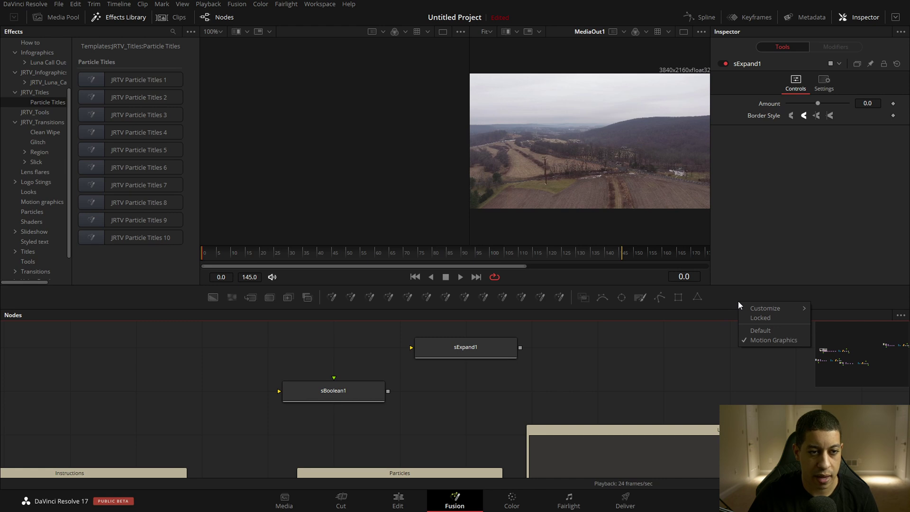
{"action": "right_click", "coordinate": [700, 295]}
{"action": "mouse_move", "coordinate": [744, 301]}
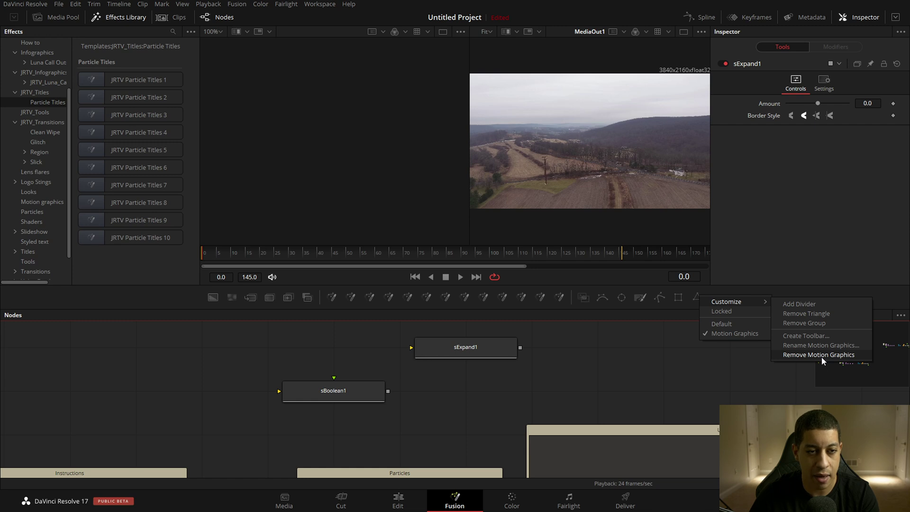
{"action": "left_click", "coordinate": [665, 393]}
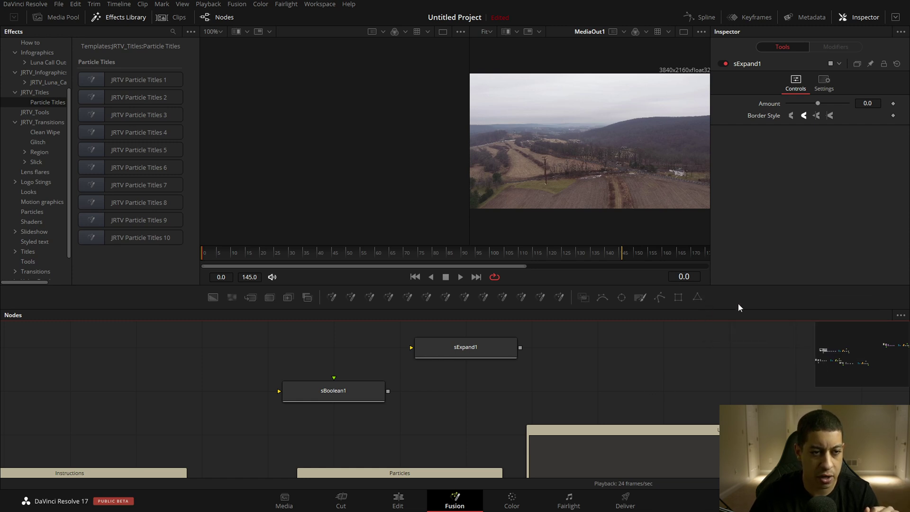
Add a divider at the right end of the Motion Graphics toolbar via Customize > Add Divider
{"action": "right_click", "coordinate": [779, 302]}
{"action": "mouse_move", "coordinate": [833, 308]}
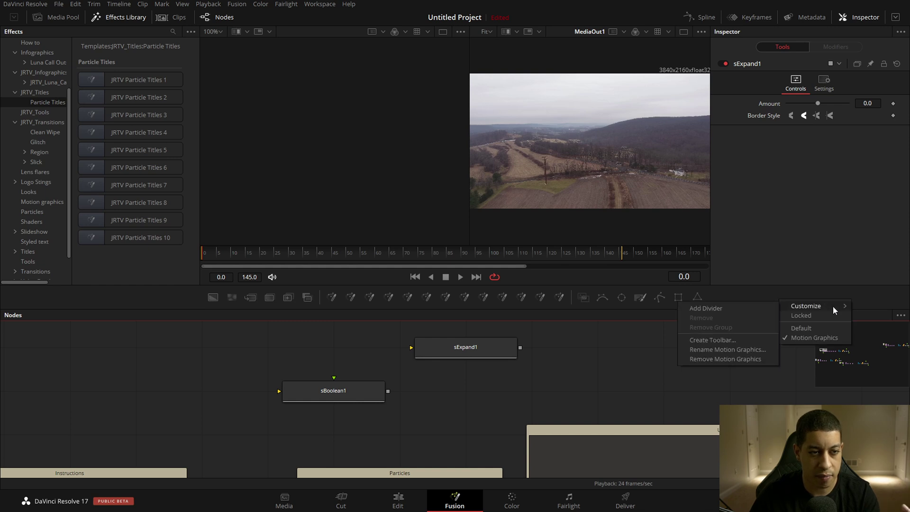
{"action": "left_click", "coordinate": [732, 308]}
{"action": "right_click", "coordinate": [811, 306]}
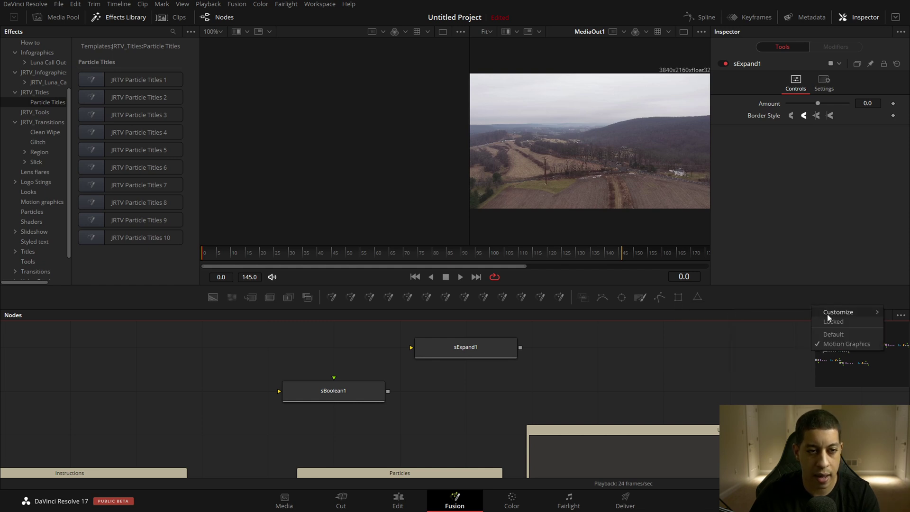
{"action": "mouse_move", "coordinate": [827, 314]}
{"action": "left_click", "coordinate": [789, 313]}
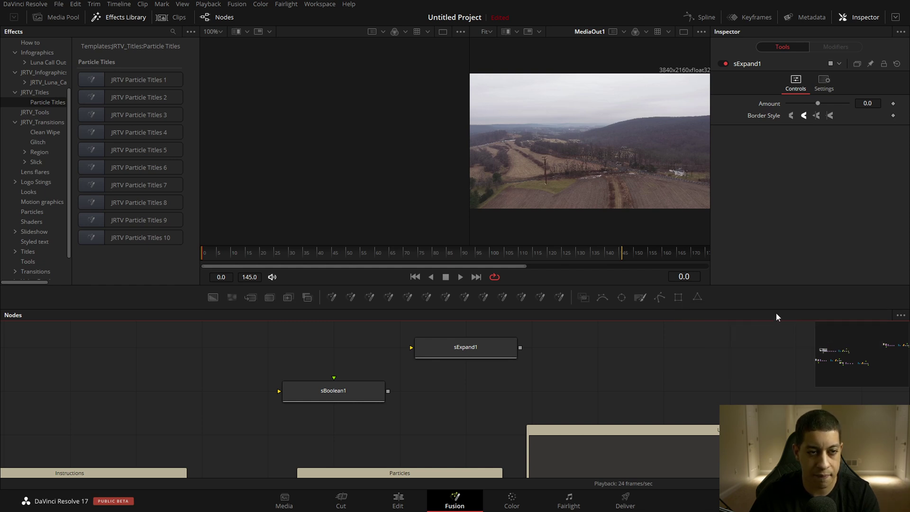
{"action": "right_click", "coordinate": [703, 297]}
{"action": "mouse_move", "coordinate": [725, 303]}
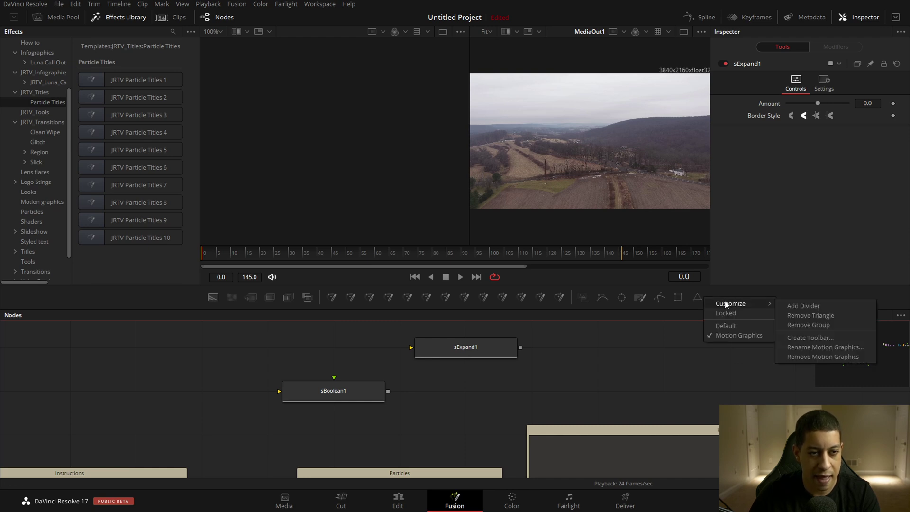
{"action": "left_click", "coordinate": [789, 308]}
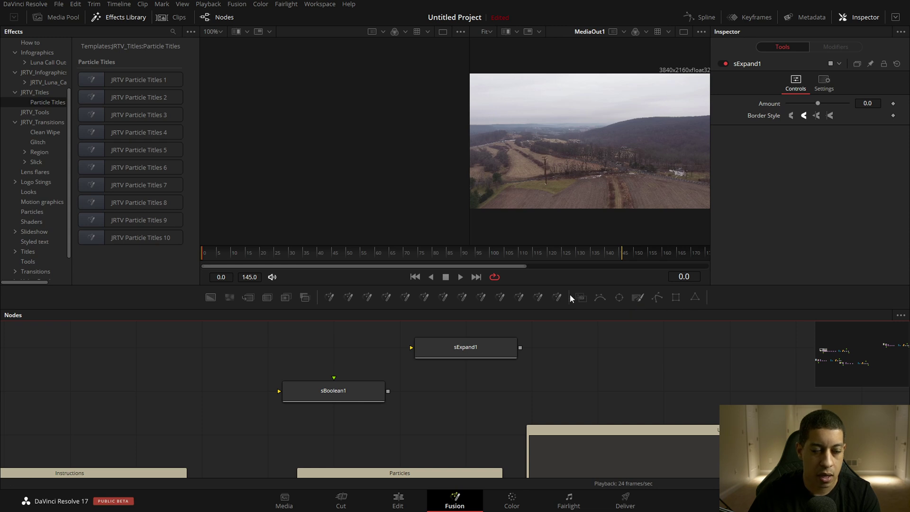
{"action": "right_click", "coordinate": [703, 292]}
{"action": "mouse_move", "coordinate": [759, 299]}
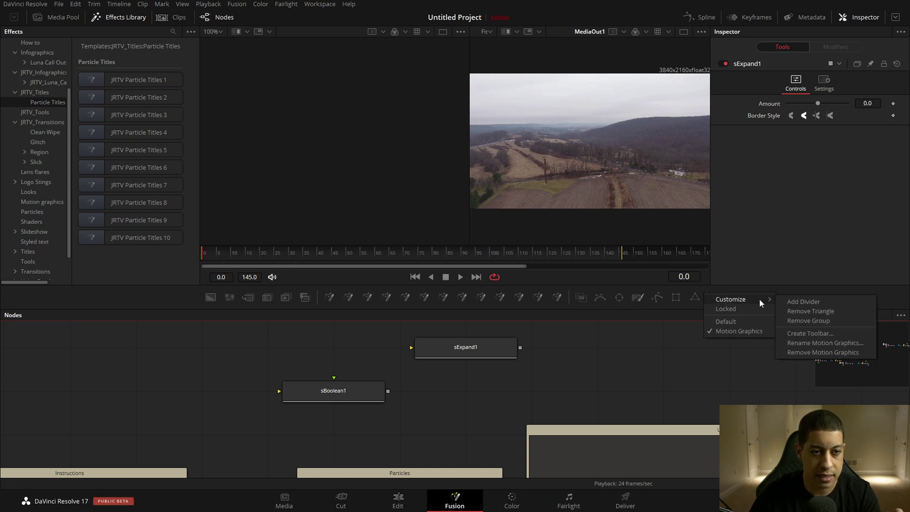
{"action": "left_click", "coordinate": [812, 321]}
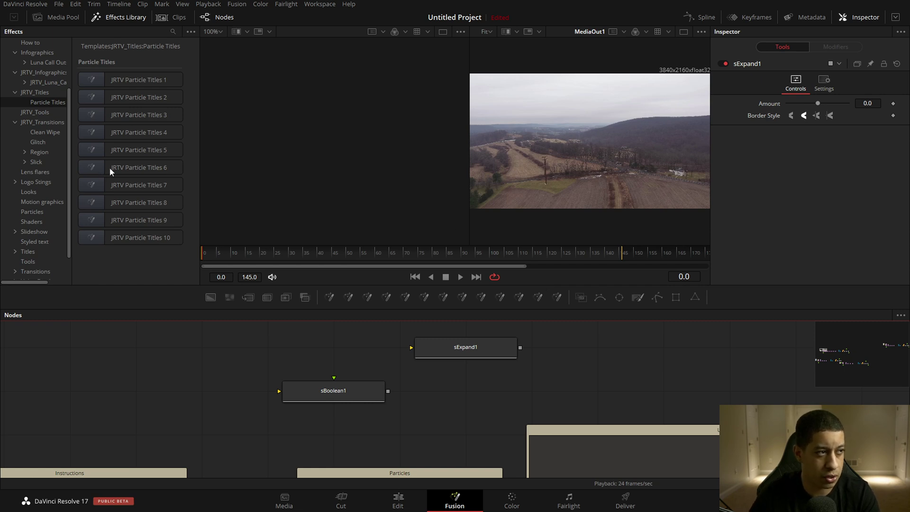
Add JRTV Particle Titles 6 and the Bubbles particle template to the end of the toolbar
{"action": "left_click_drag", "start_coordinate": [110, 168], "coordinate": [634, 301]}
{"action": "left_click_drag", "start_coordinate": [711, 300], "coordinate": [712, 301]}
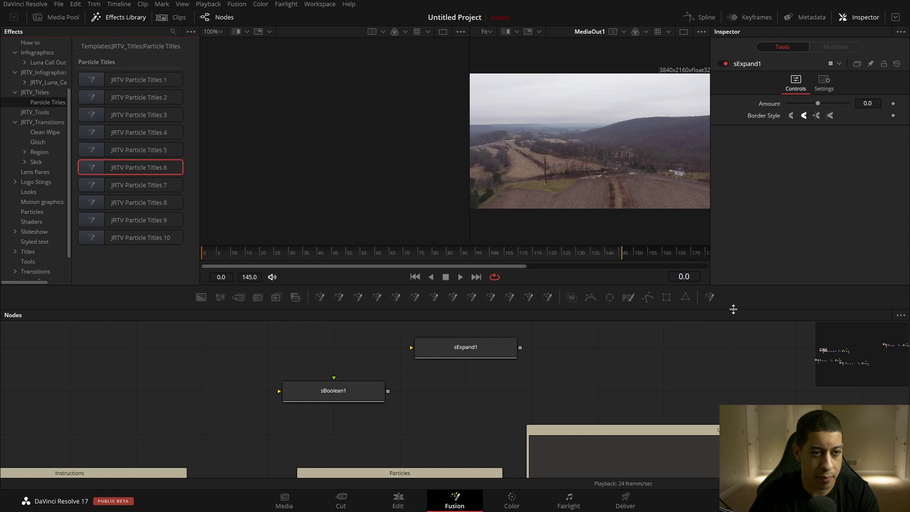
{"action": "left_click", "coordinate": [28, 211]}
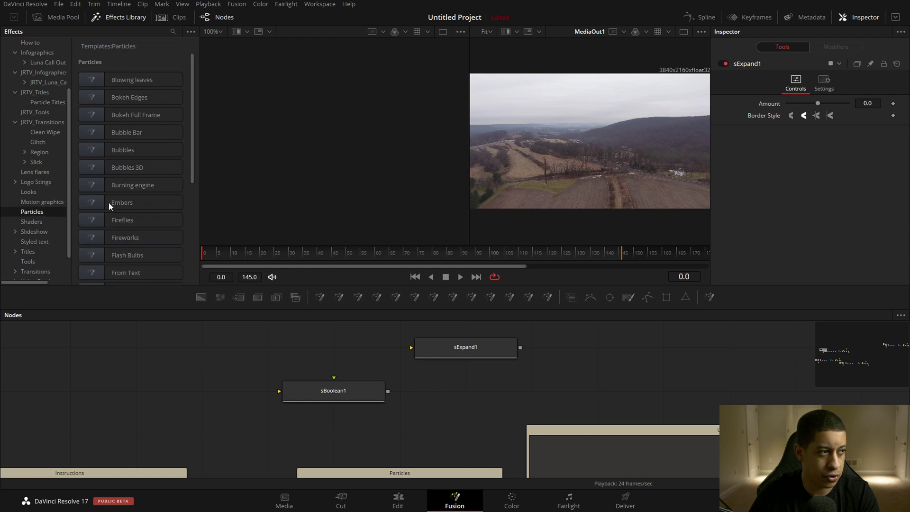
{"action": "left_click_drag", "start_coordinate": [98, 153], "coordinate": [663, 288]}
{"action": "left_click_drag", "start_coordinate": [719, 299], "coordinate": [719, 299]}
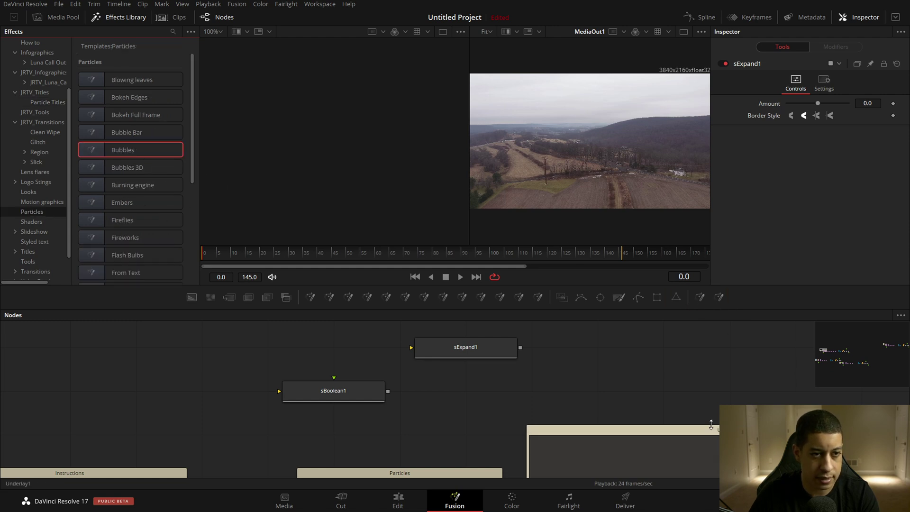
Add the Cloth shader template to the toolbar and test it by inserting a Cloth node
{"action": "left_click", "coordinate": [29, 222]}
{"action": "left_click_drag", "start_coordinate": [100, 218], "coordinate": [742, 304]}
{"action": "scroll", "coordinate": [672, 375], "scroll_direction": "right", "scroll_amount": 4}
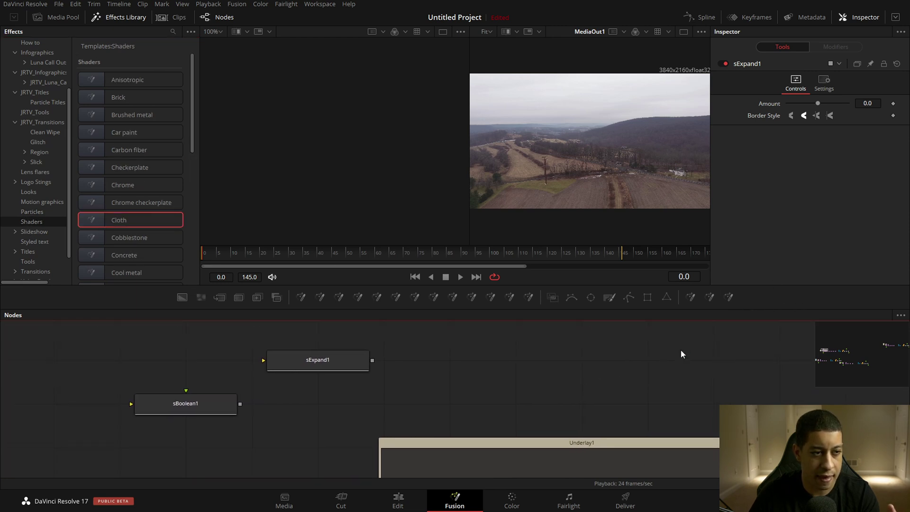
{"action": "scroll", "coordinate": [681, 355], "scroll_direction": "up", "scroll_amount": 2}
{"action": "left_click", "coordinate": [731, 297]}
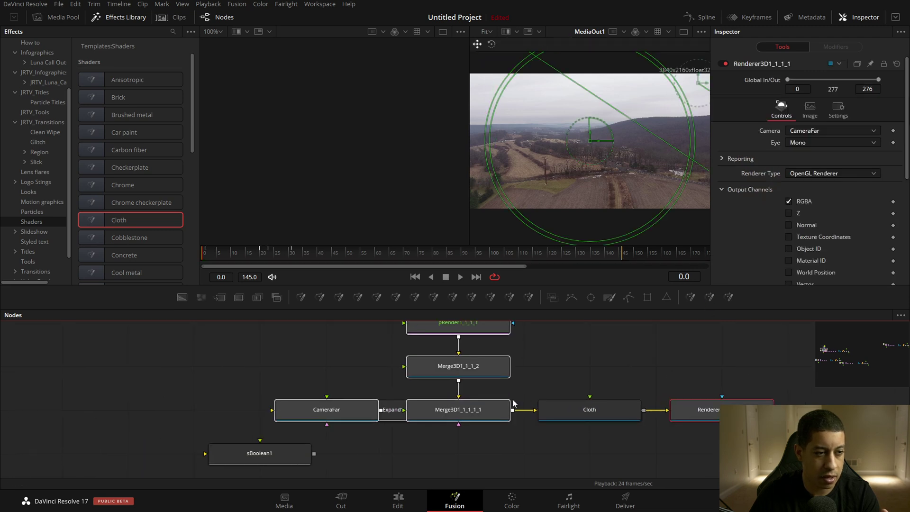
Undo the Cloth node and preview the Renderer3D output in viewer 2
{"action": "key", "text": "ctrl+z"}
{"action": "key", "text": "2"}
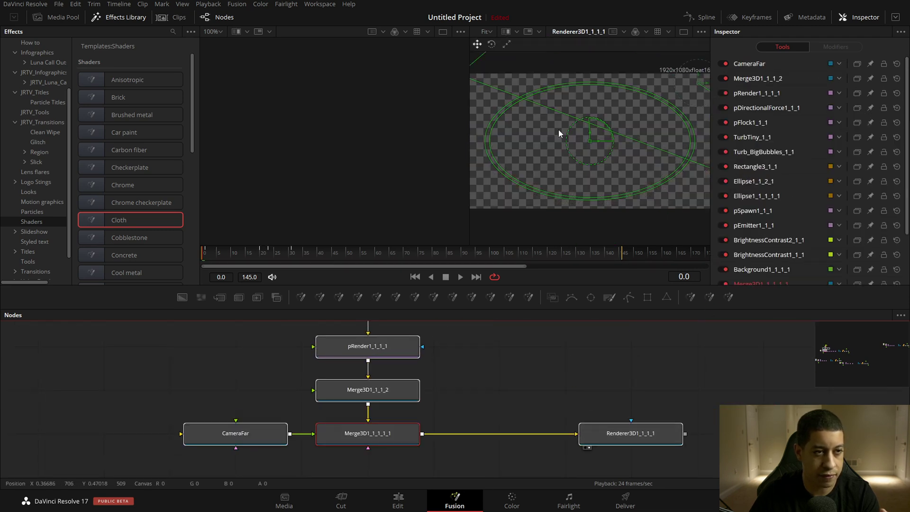
{"action": "left_click", "coordinate": [559, 385]}
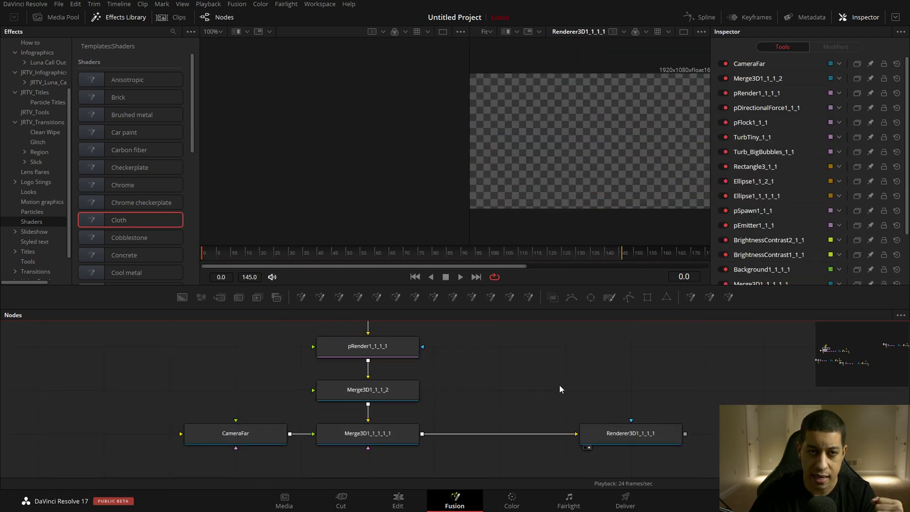
{"action": "right_click", "coordinate": [757, 296]}
{"action": "left_click", "coordinate": [779, 325]}
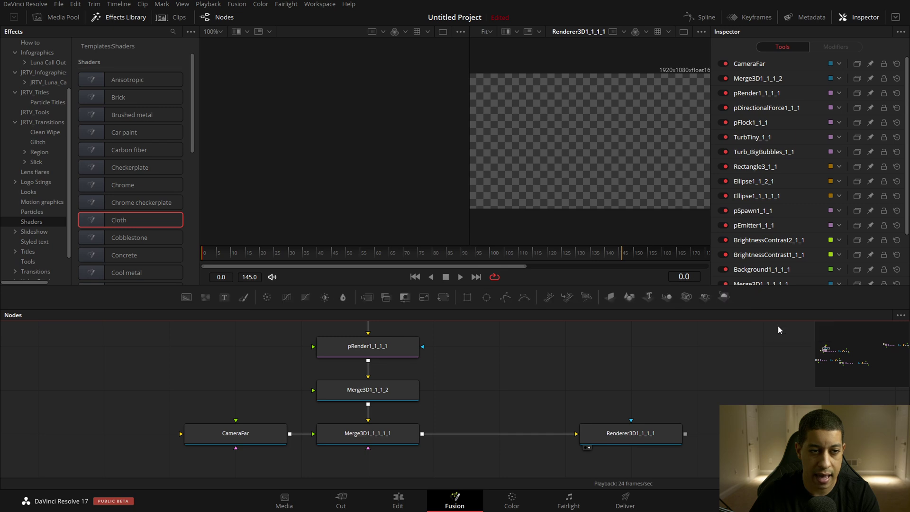
{"action": "right_click", "coordinate": [759, 298]}
{"action": "left_click", "coordinate": [787, 334]}
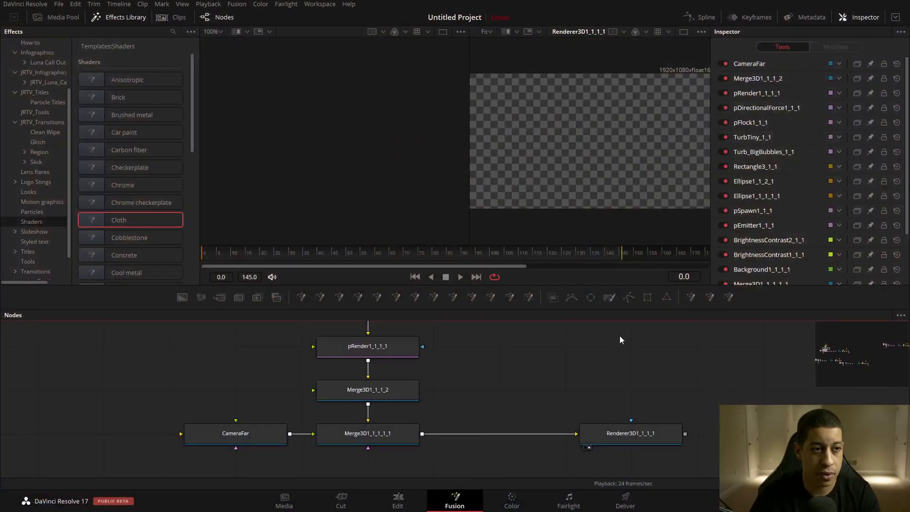
{"action": "left_click", "coordinate": [316, 4]}
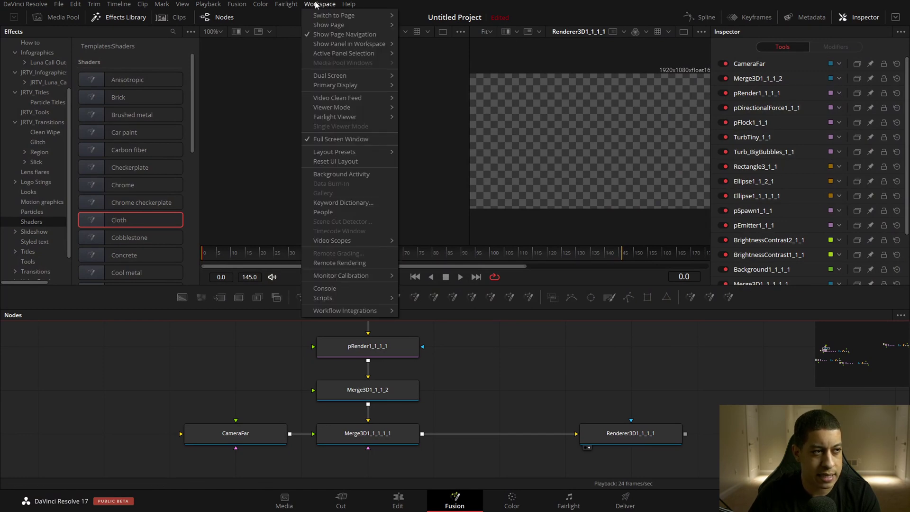
Apply the Left Flow preset from Workspace > Layout Presets > Fusion Presets
{"action": "mouse_move", "coordinate": [330, 156]}
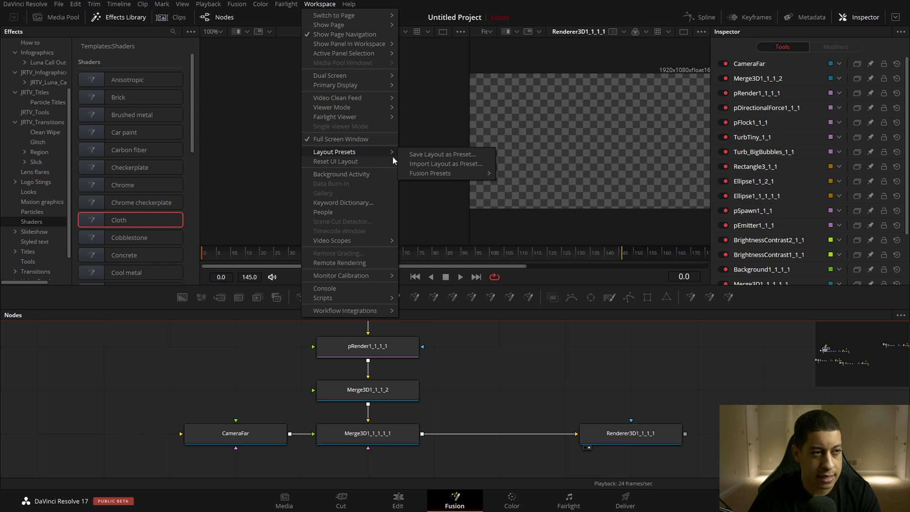
{"action": "mouse_move", "coordinate": [435, 174]}
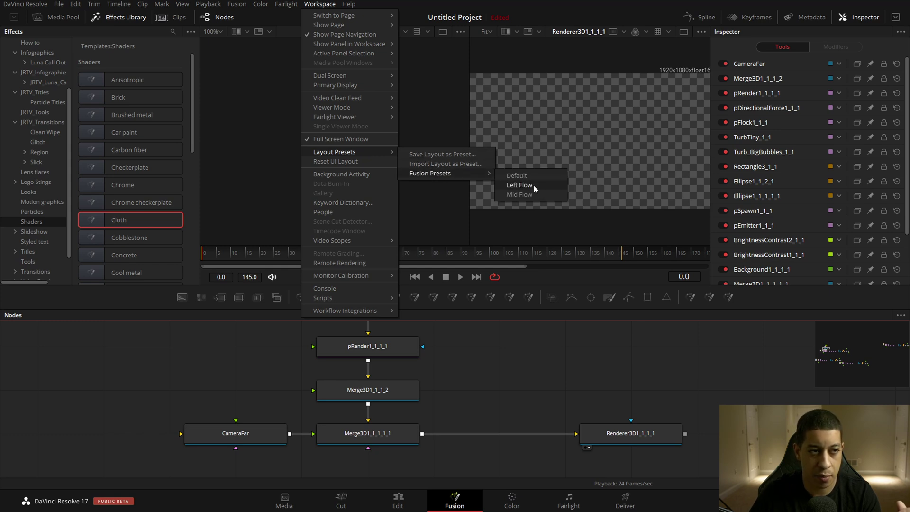
{"action": "left_click", "coordinate": [518, 185]}
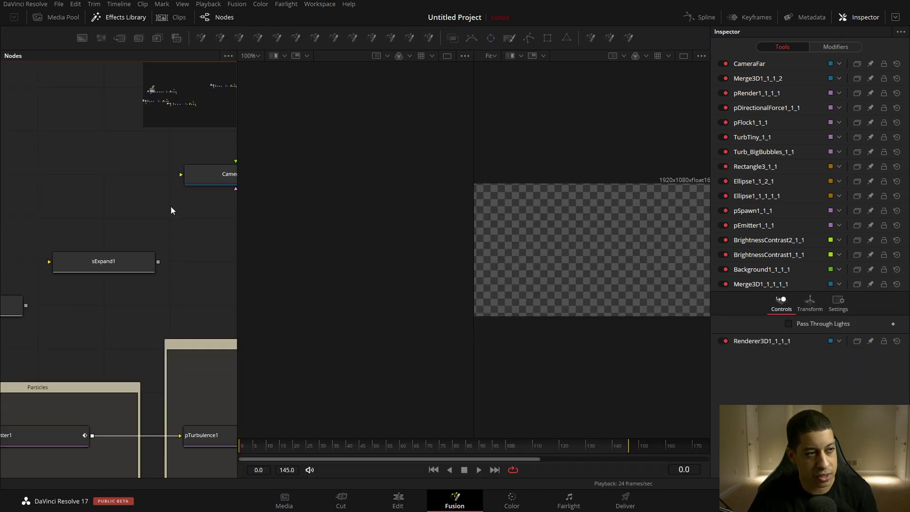
{"action": "scroll", "coordinate": [170, 210], "scroll_direction": "down", "scroll_amount": 5}
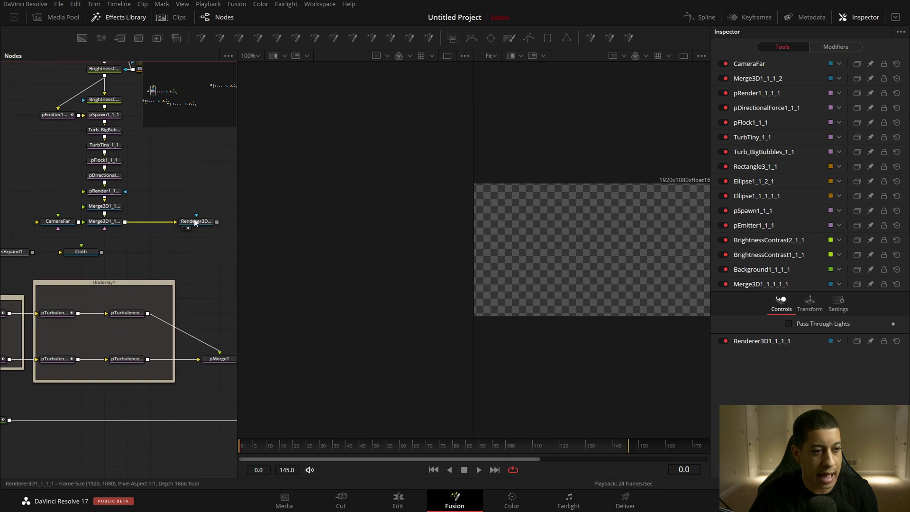
Apply the Mid Flow preset from Workspace > Layout Presets > Fusion Presets
{"action": "left_click", "coordinate": [327, 4]}
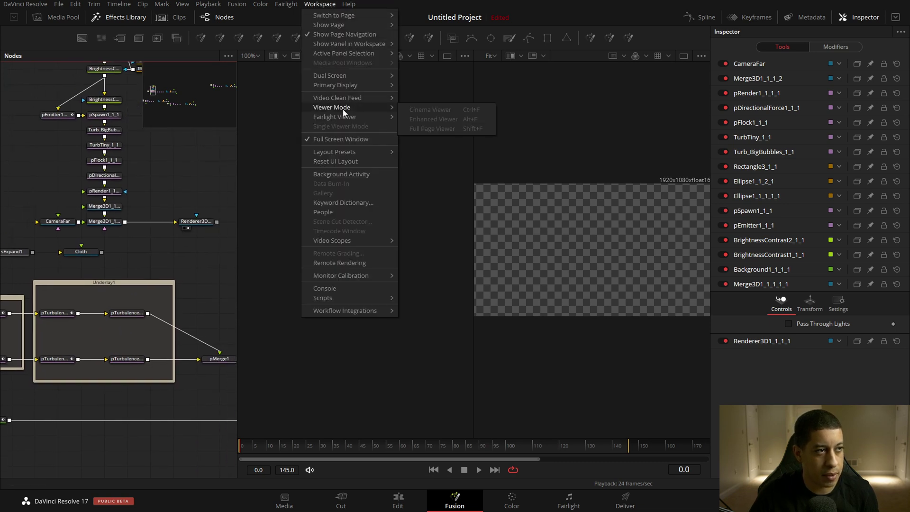
{"action": "mouse_move", "coordinate": [362, 152]}
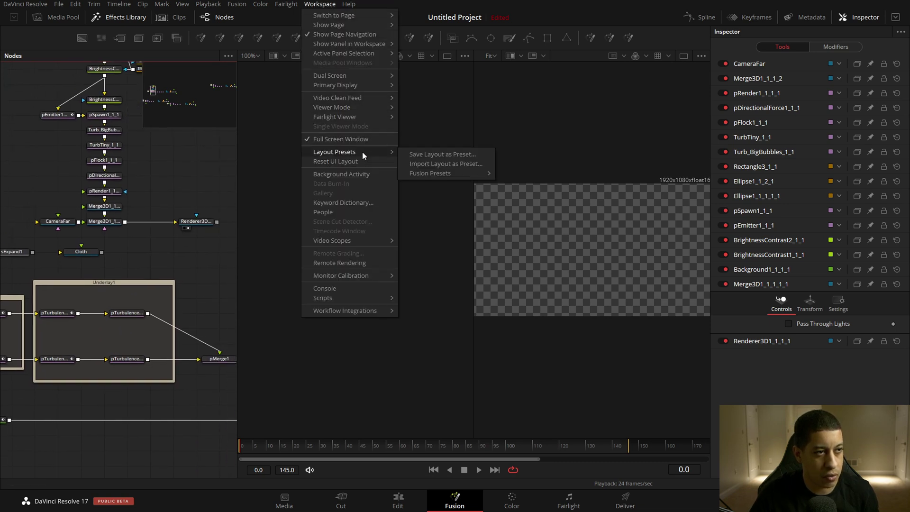
{"action": "mouse_move", "coordinate": [462, 172]}
{"action": "left_click", "coordinate": [520, 194]}
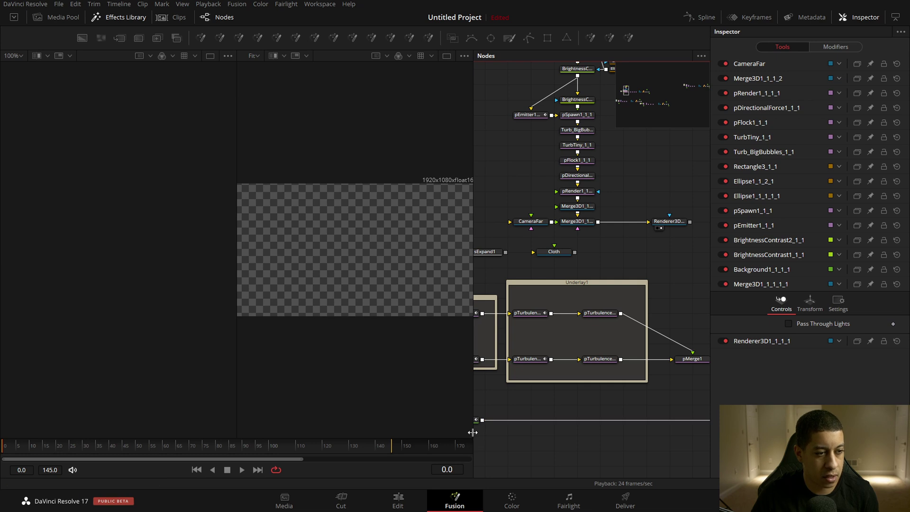
Widen the node editor, open the Spline panel and halve the Inspector height
{"action": "left_click_drag", "start_coordinate": [472, 432], "coordinate": [341, 416]}
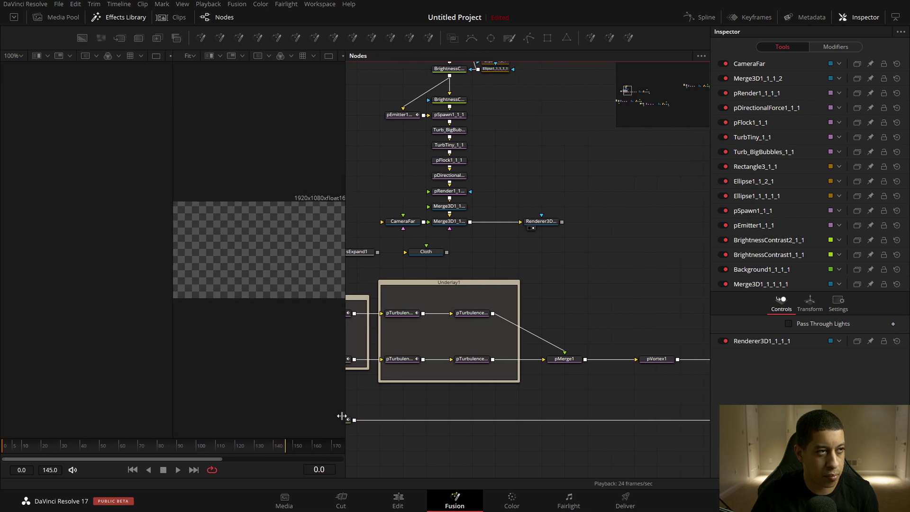
{"action": "left_click", "coordinate": [701, 17]}
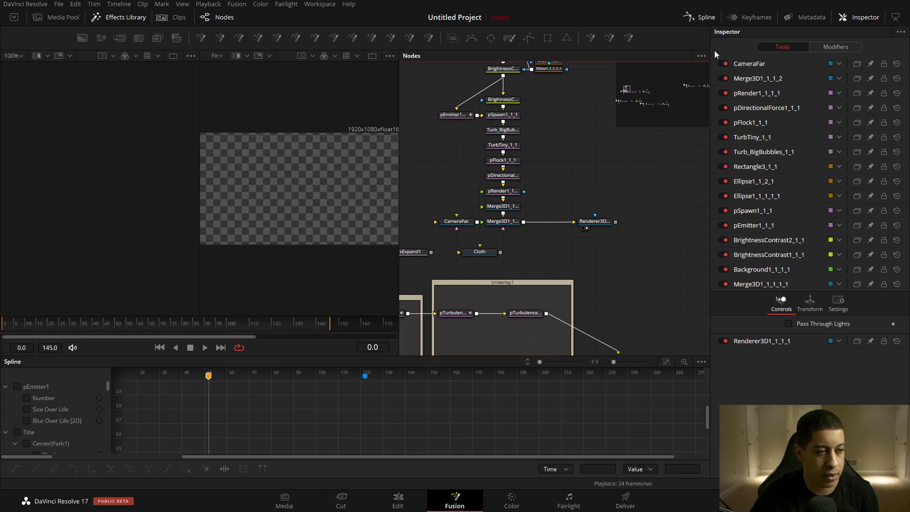
{"action": "left_click", "coordinate": [895, 18]}
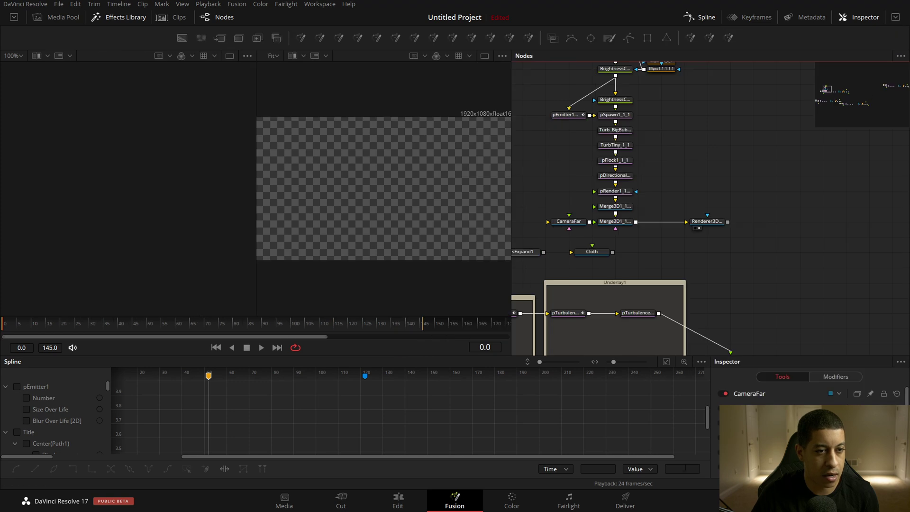
Restore the Inspector to full height and check both viewers' zoom menus without changes
{"action": "left_click", "coordinate": [895, 17]}
{"action": "left_click_drag", "start_coordinate": [555, 190], "coordinate": [662, 187]}
{"action": "scroll", "coordinate": [556, 169], "scroll_direction": "down", "scroll_amount": 4}
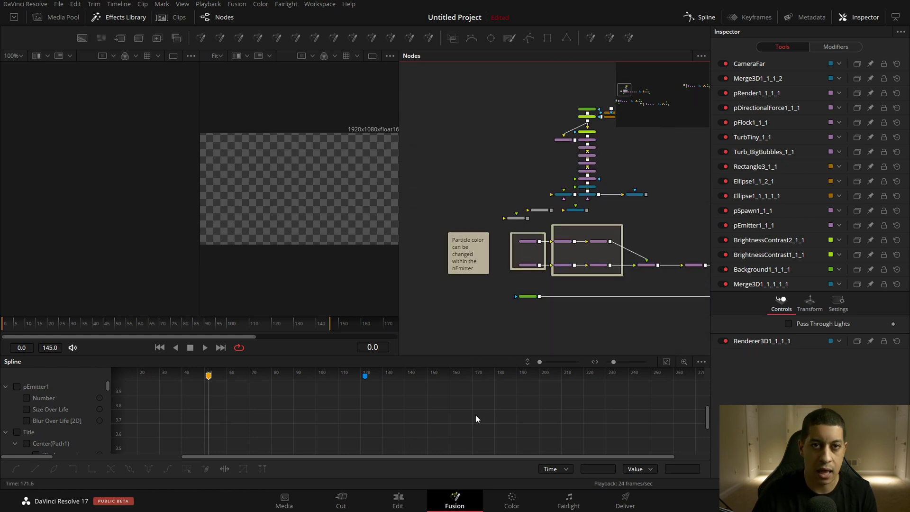
{"action": "left_click", "coordinate": [23, 56]}
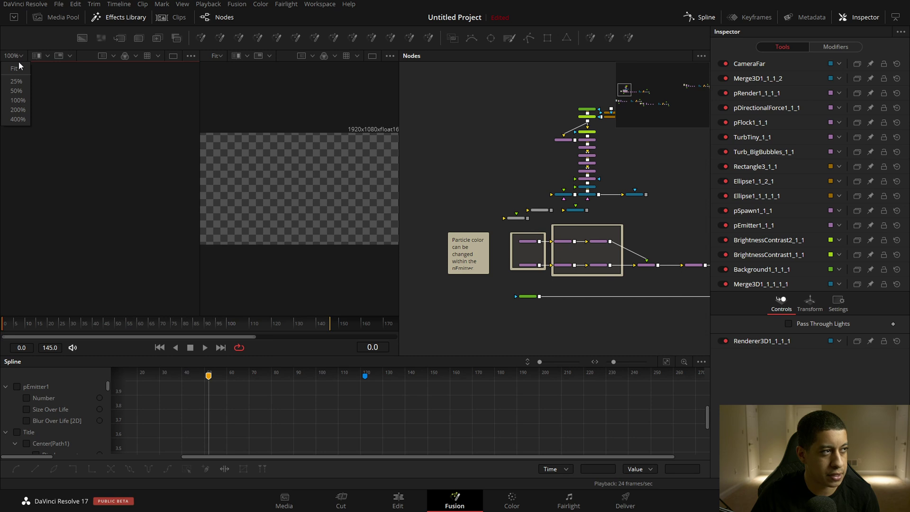
{"action": "left_click", "coordinate": [21, 69]}
{"action": "left_click", "coordinate": [21, 56]}
{"action": "left_click", "coordinate": [20, 72]}
{"action": "left_click", "coordinate": [6, 56]}
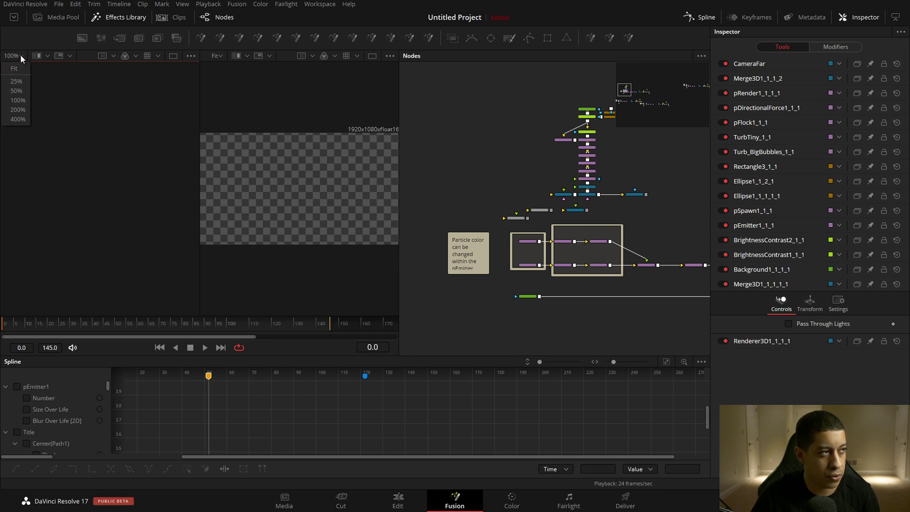
{"action": "left_click", "coordinate": [18, 71]}
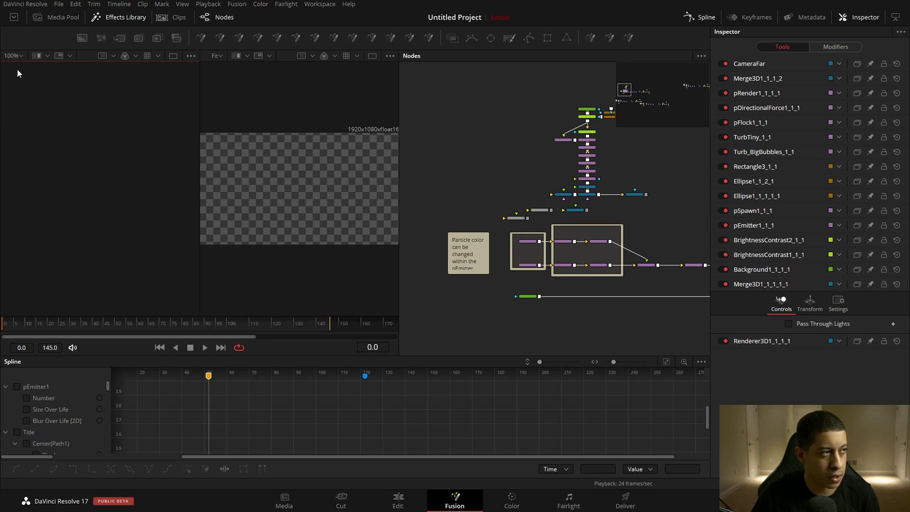
Merge the two viewers into one wide viewer with zoom set to Fit
{"action": "left_click", "coordinate": [371, 56]}
{"action": "left_click", "coordinate": [17, 56]}
{"action": "left_click", "coordinate": [18, 72]}
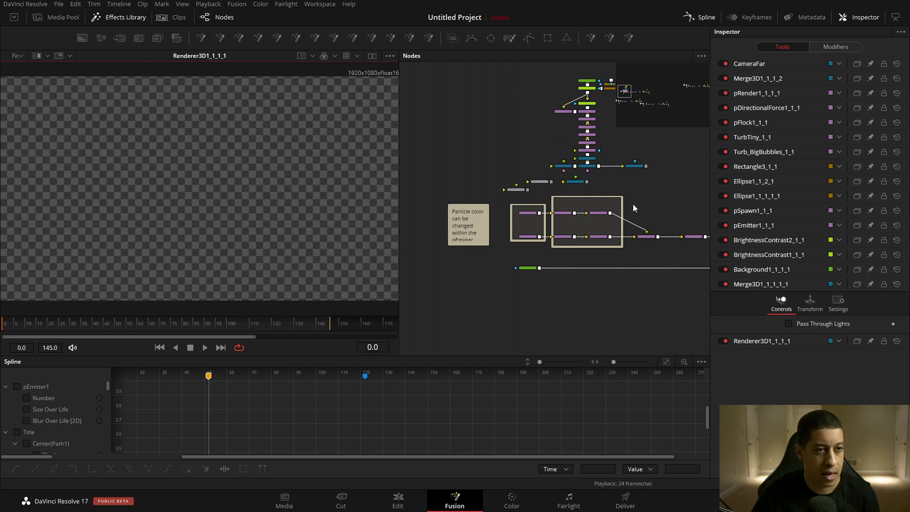
Recentre the node graph and inspect the Renderer3D1_1_1_1 node's settings
{"action": "left_click_drag", "start_coordinate": [631, 205], "coordinate": [498, 180]}
{"action": "scroll", "coordinate": [521, 190], "scroll_direction": "up", "scroll_amount": 2}
{"action": "scroll", "coordinate": [542, 193], "scroll_direction": "left", "scroll_amount": 3}
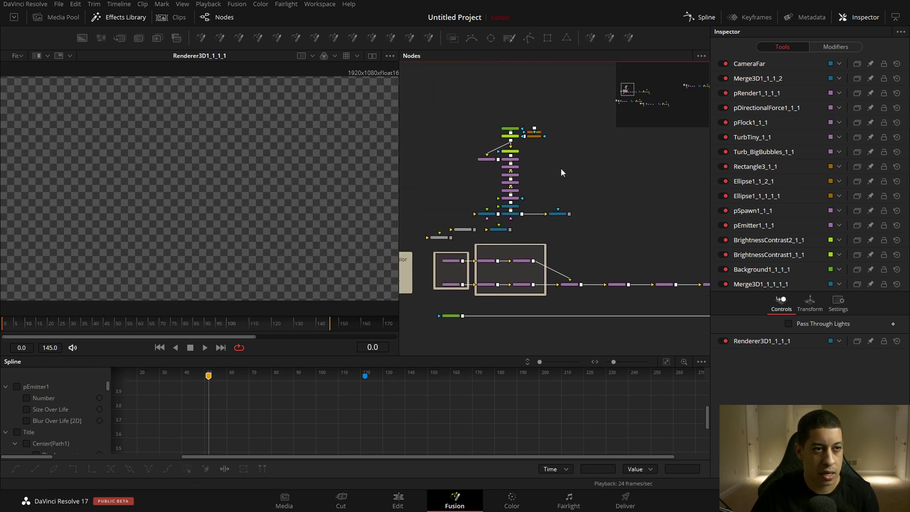
{"action": "left_click", "coordinate": [559, 214]}
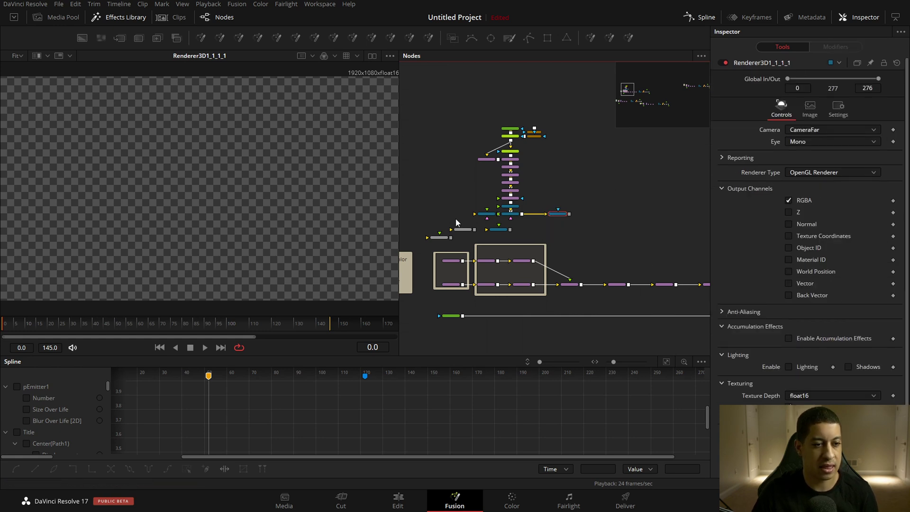
{"action": "left_click", "coordinate": [656, 152]}
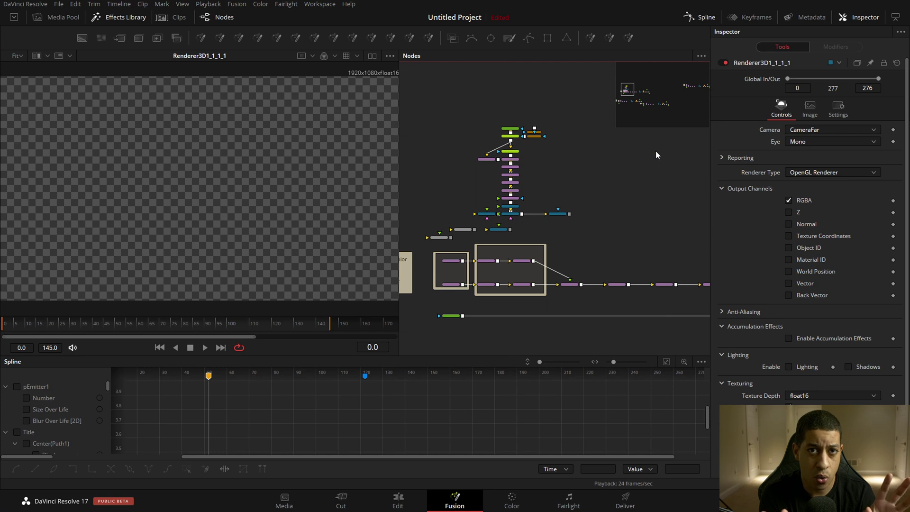
{"action": "left_click", "coordinate": [320, 5]}
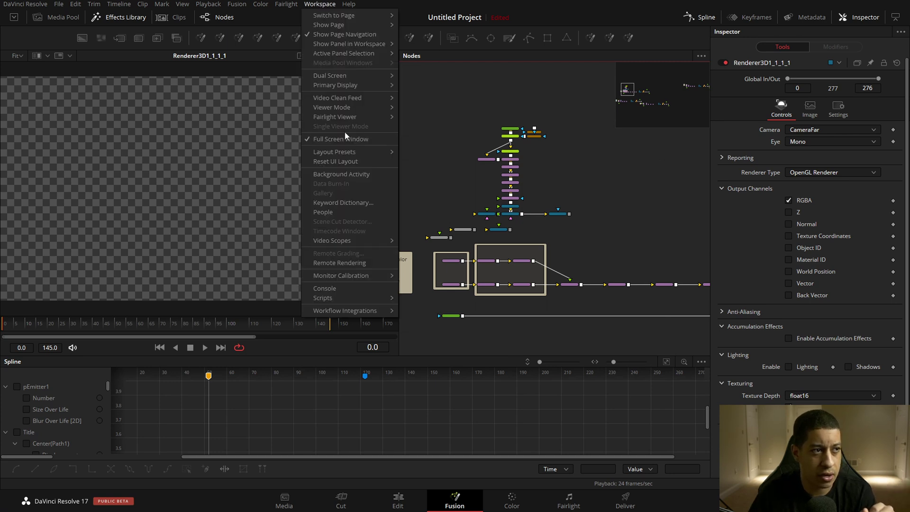
{"action": "mouse_move", "coordinate": [355, 154]}
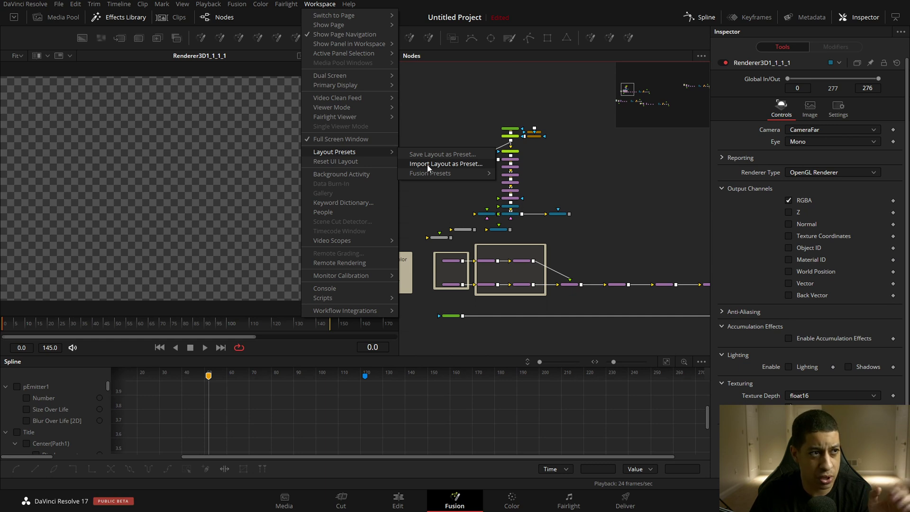
{"action": "left_click", "coordinate": [436, 140]}
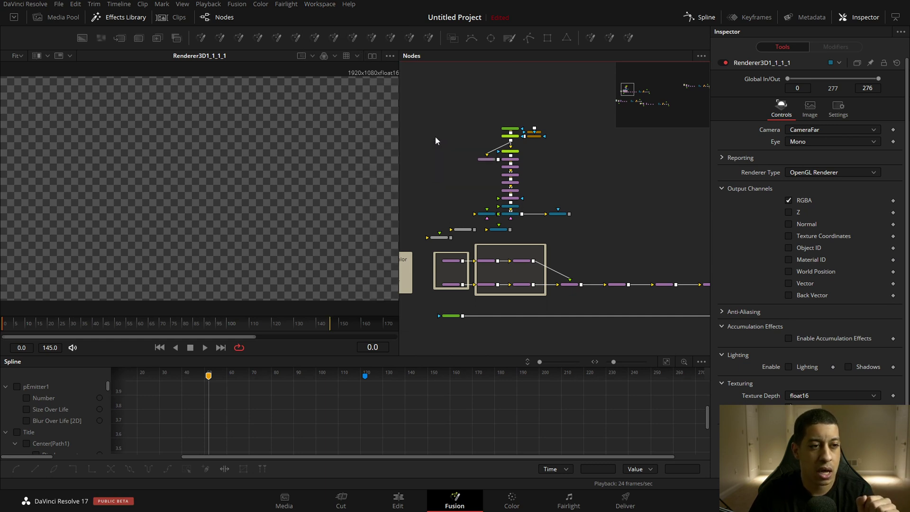